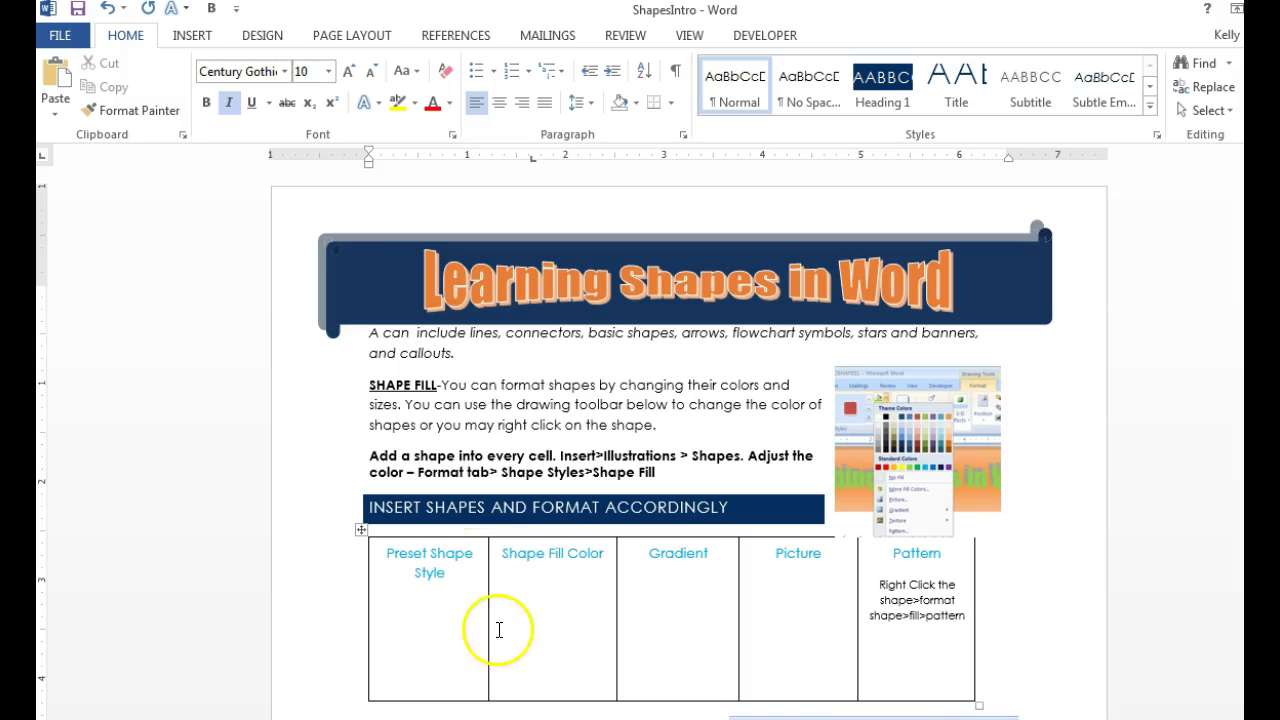
Draw a Teardrop shape in the Preset Shape Style cell and leave it selected.
{"action": "left_click", "coordinate": [193, 37]}
{"action": "left_click", "coordinate": [312, 80]}
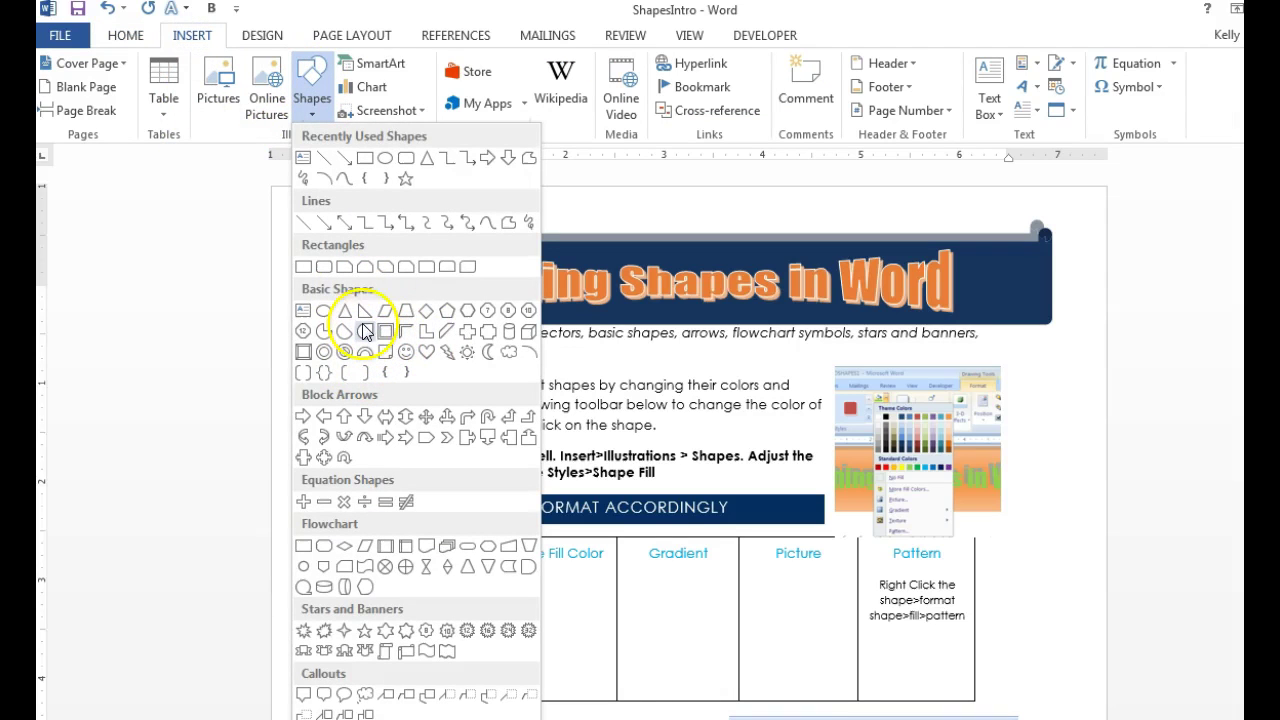
{"action": "left_click", "coordinate": [363, 334]}
{"action": "mouse_move", "coordinate": [391, 584]}
{"action": "left_mouse_down"}
{"action": "mouse_move", "coordinate": [466, 637]}
{"action": "mouse_move", "coordinate": [463, 677]}
{"action": "mouse_move", "coordinate": [476, 680]}
{"action": "left_mouse_up"}
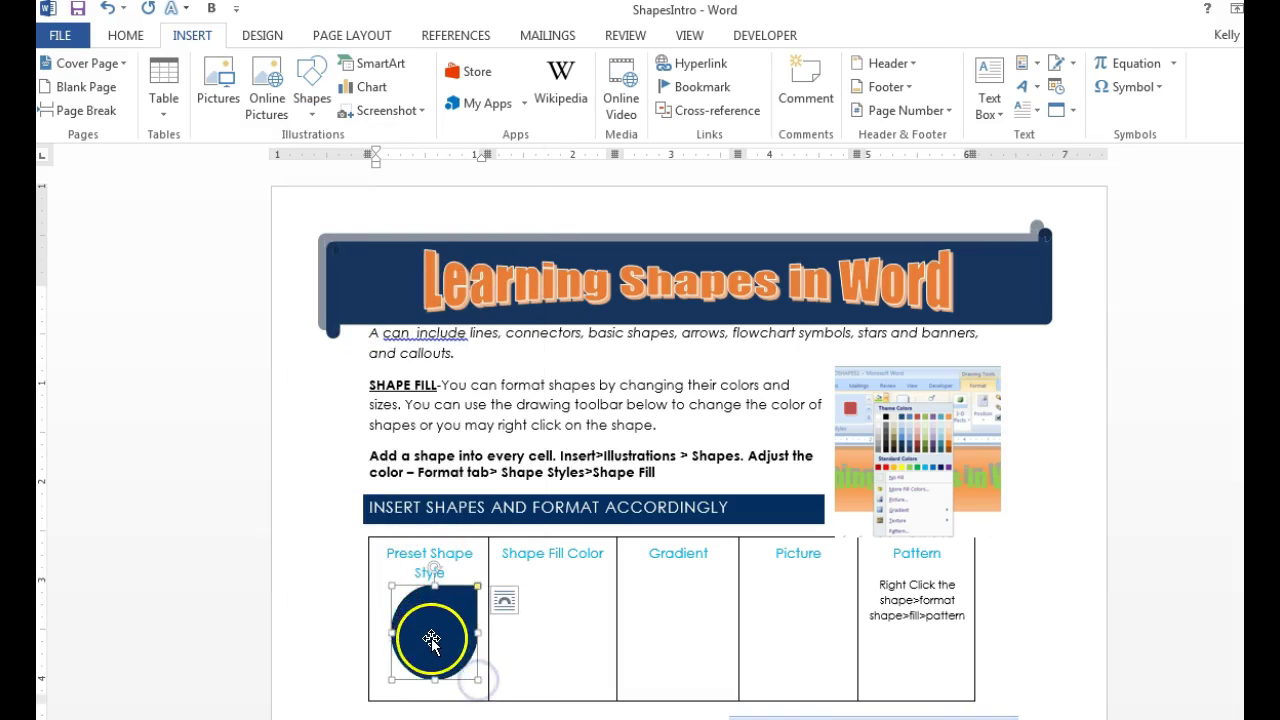
{"action": "left_click", "coordinate": [427, 554]}
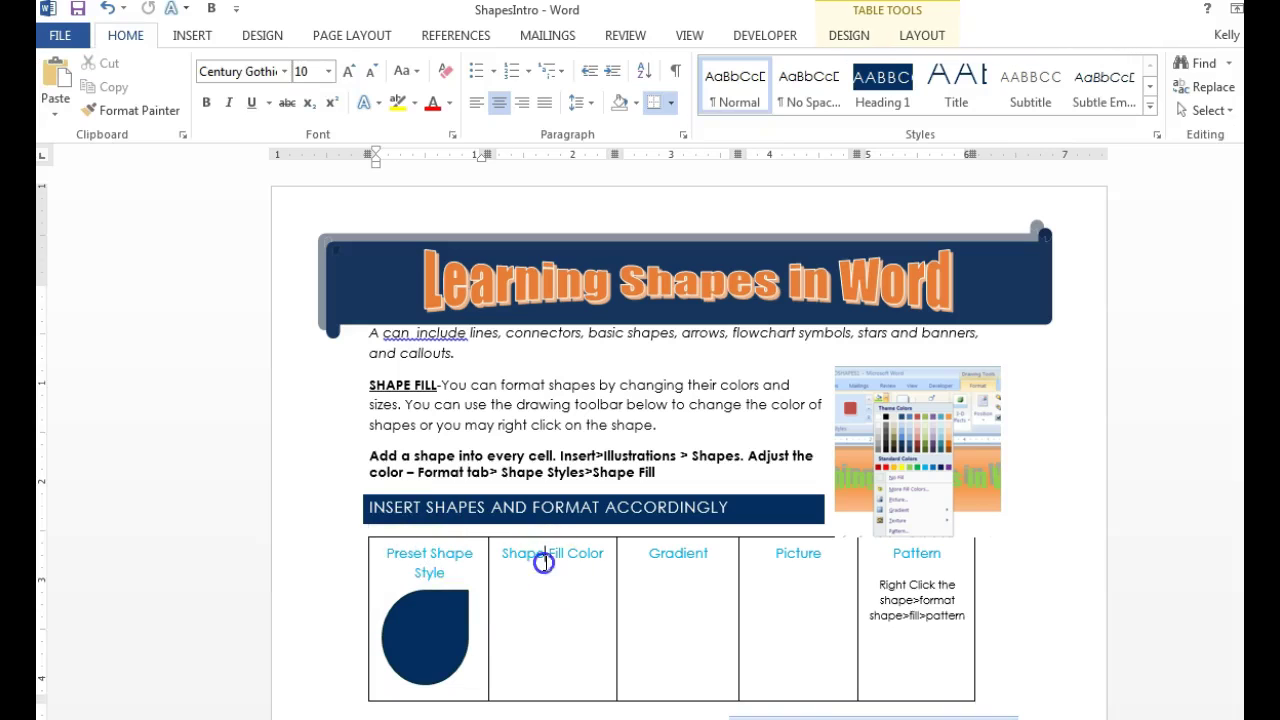
{"action": "left_click", "coordinate": [925, 557]}
{"action": "left_click", "coordinate": [426, 632]}
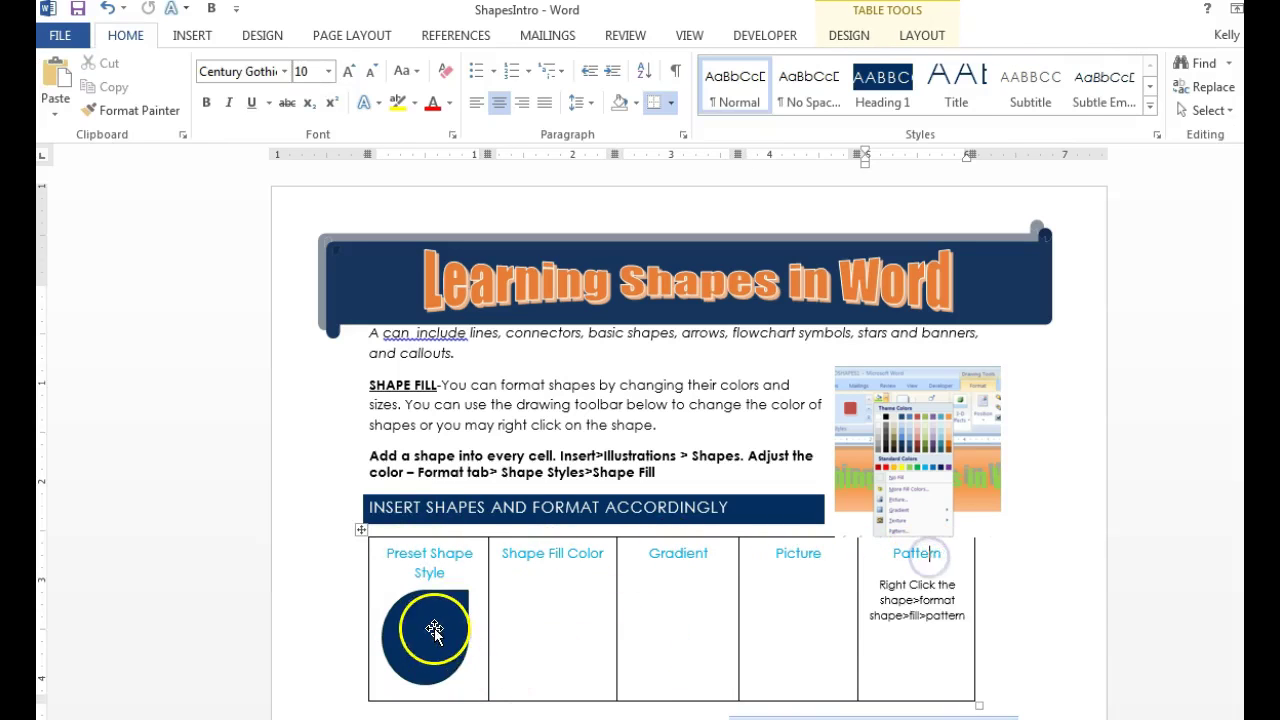
Apply the magenta preset style to the teardrop and copy it into the Shape Fill Color cell.
{"action": "left_click", "coordinate": [431, 566]}
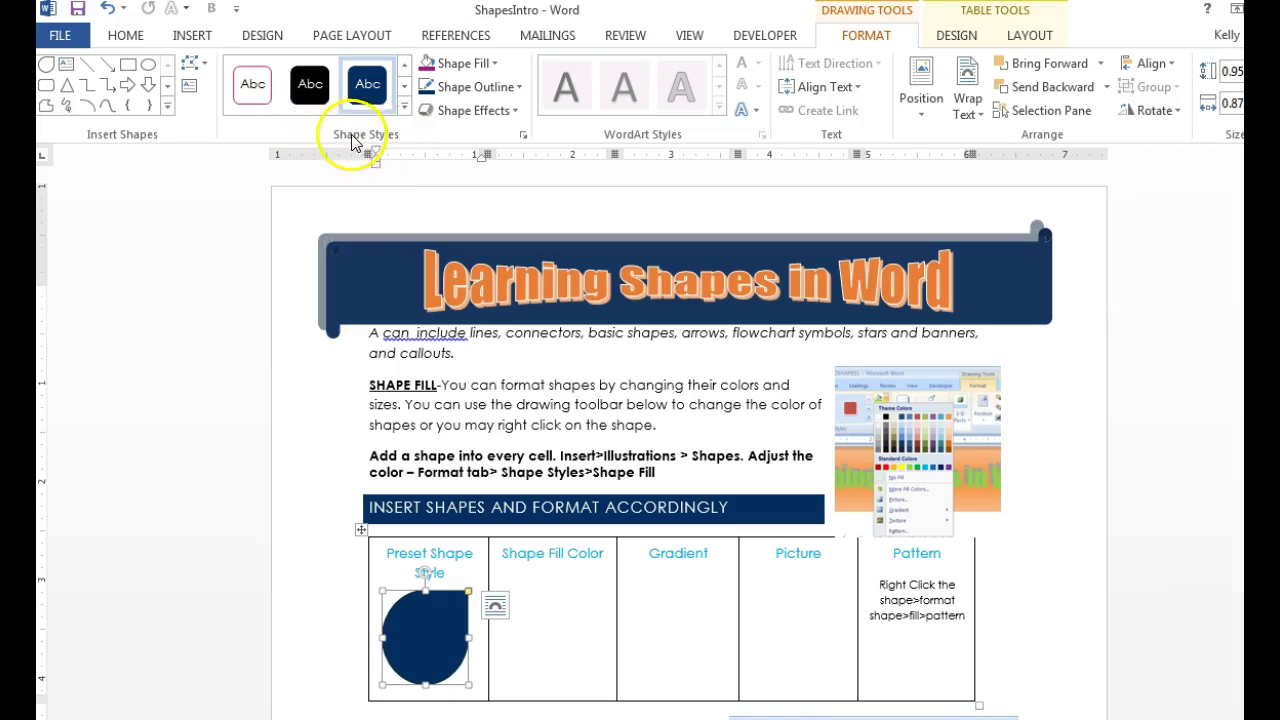
{"action": "left_click", "coordinate": [404, 106]}
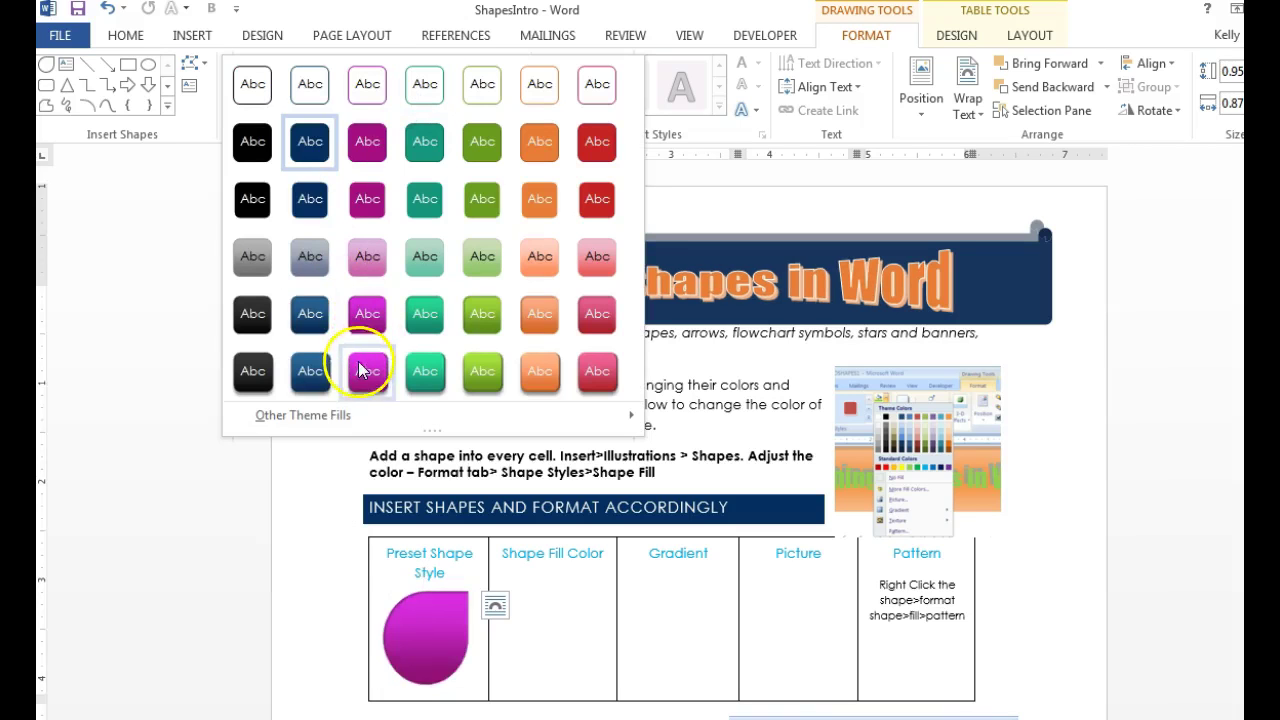
{"action": "left_click", "coordinate": [364, 373]}
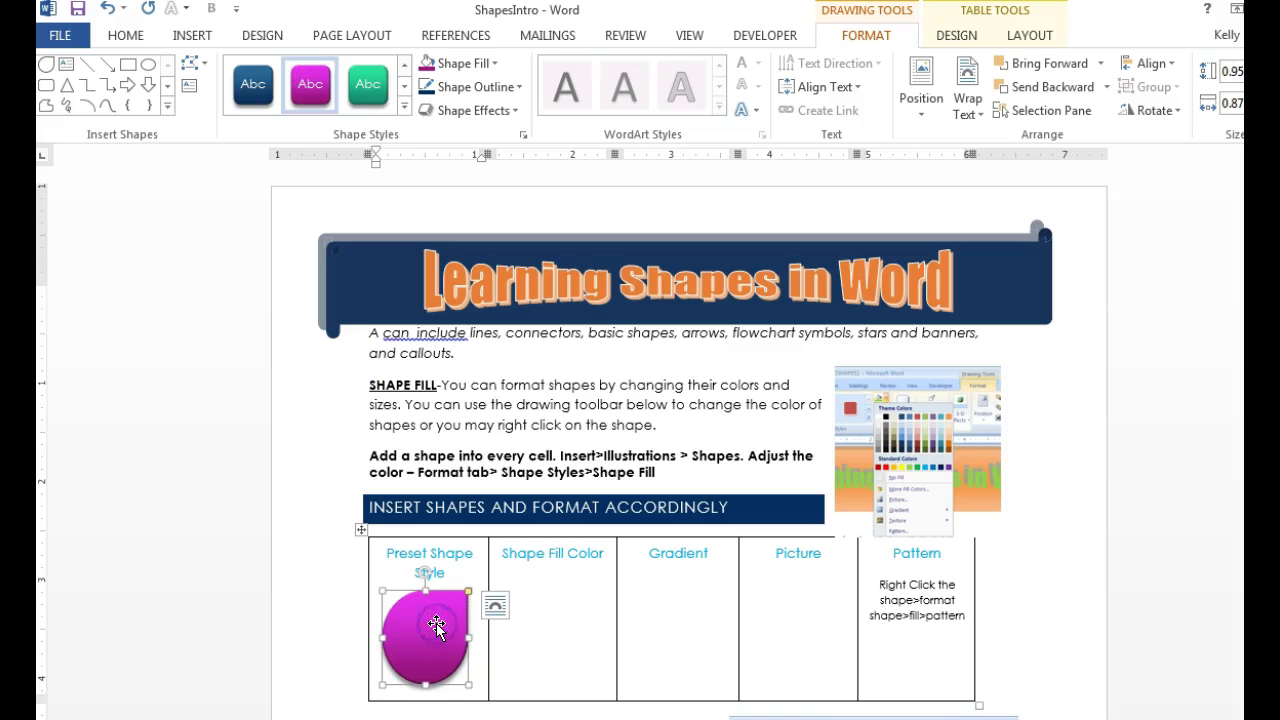
{"action": "left_click_drag", "start_coordinate": [437, 626], "coordinate": [557, 630]}
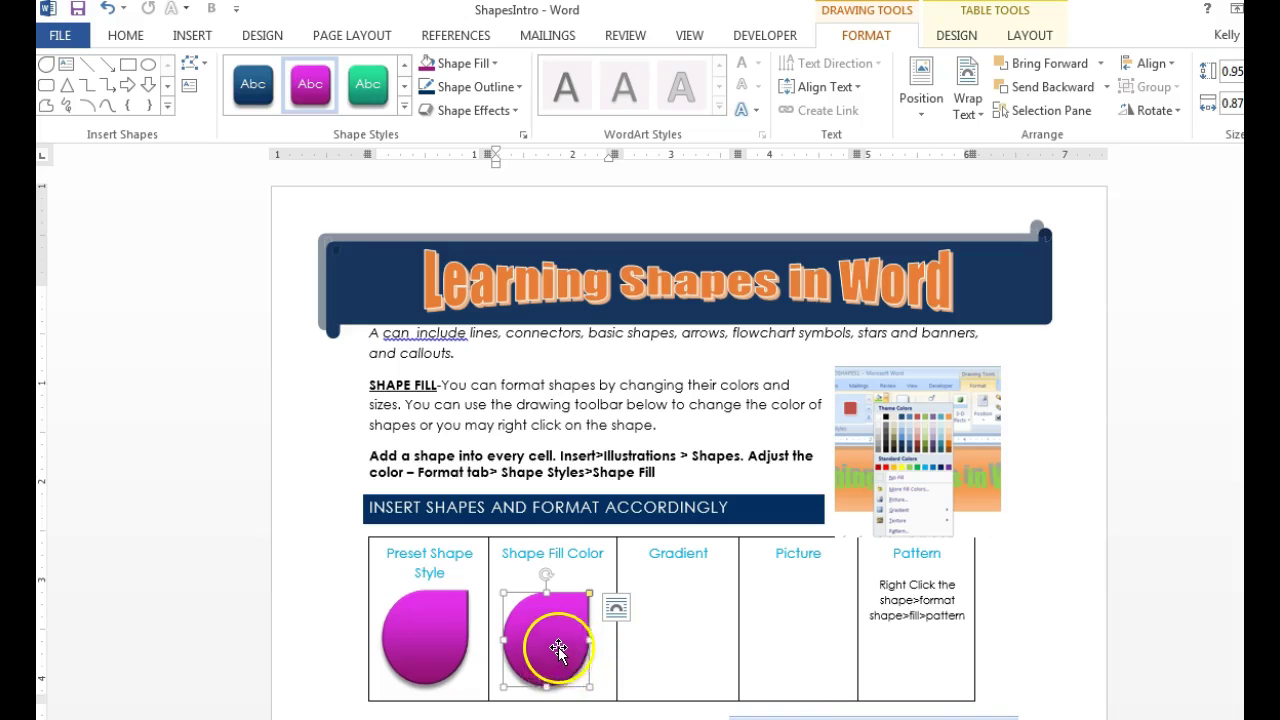
Fill the Shape Fill Color teardrop with the light blue theme colour.
{"action": "left_click", "coordinate": [440, 643]}
{"action": "left_click", "coordinate": [566, 641]}
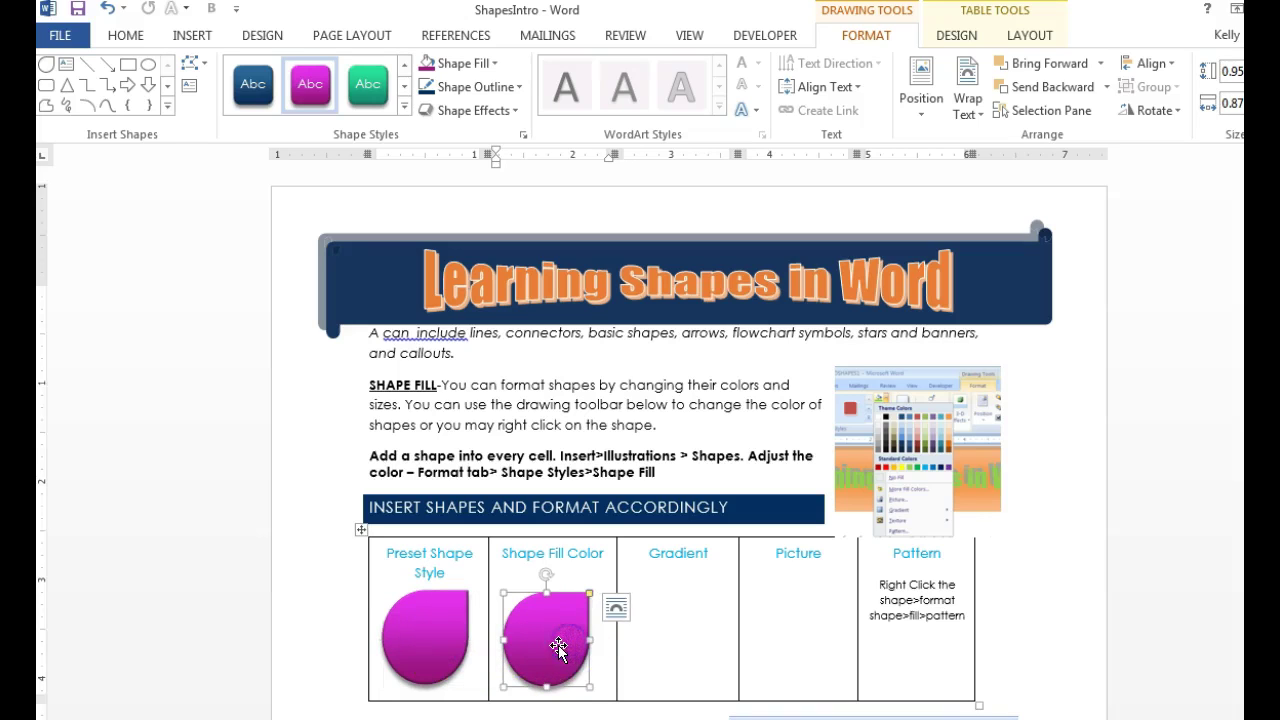
{"action": "left_click", "coordinate": [462, 63]}
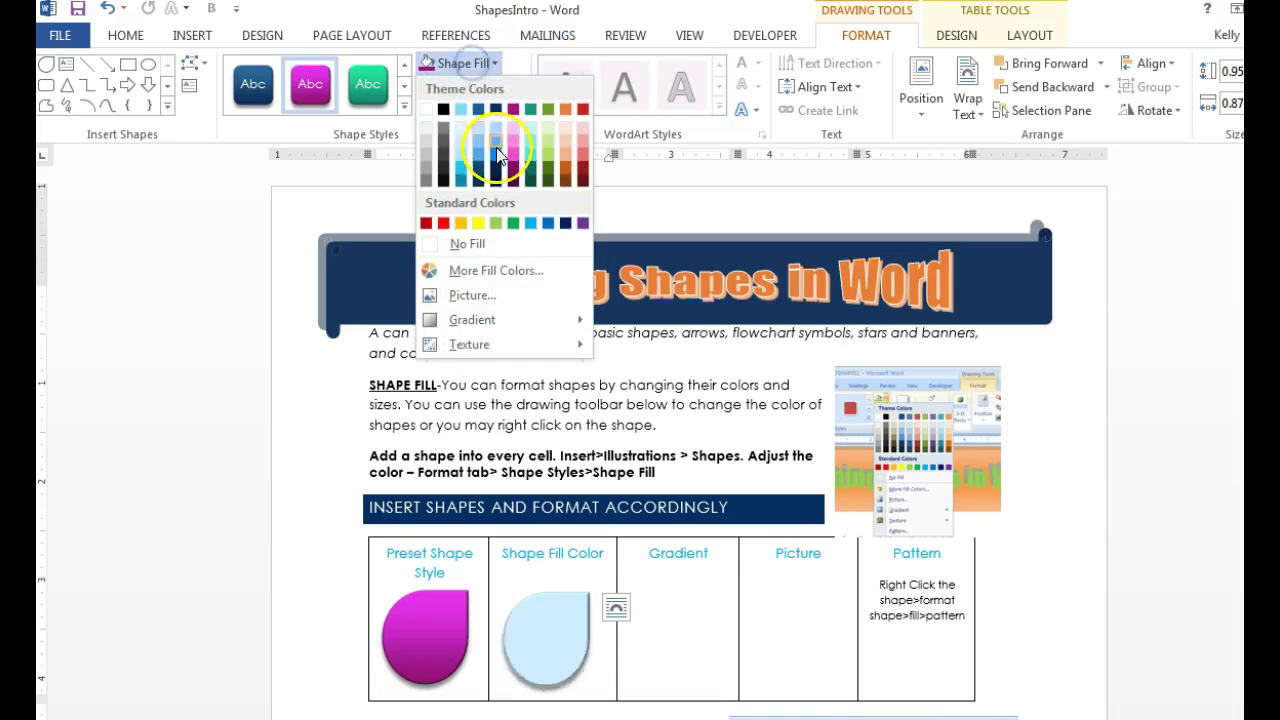
{"action": "left_click", "coordinate": [458, 149]}
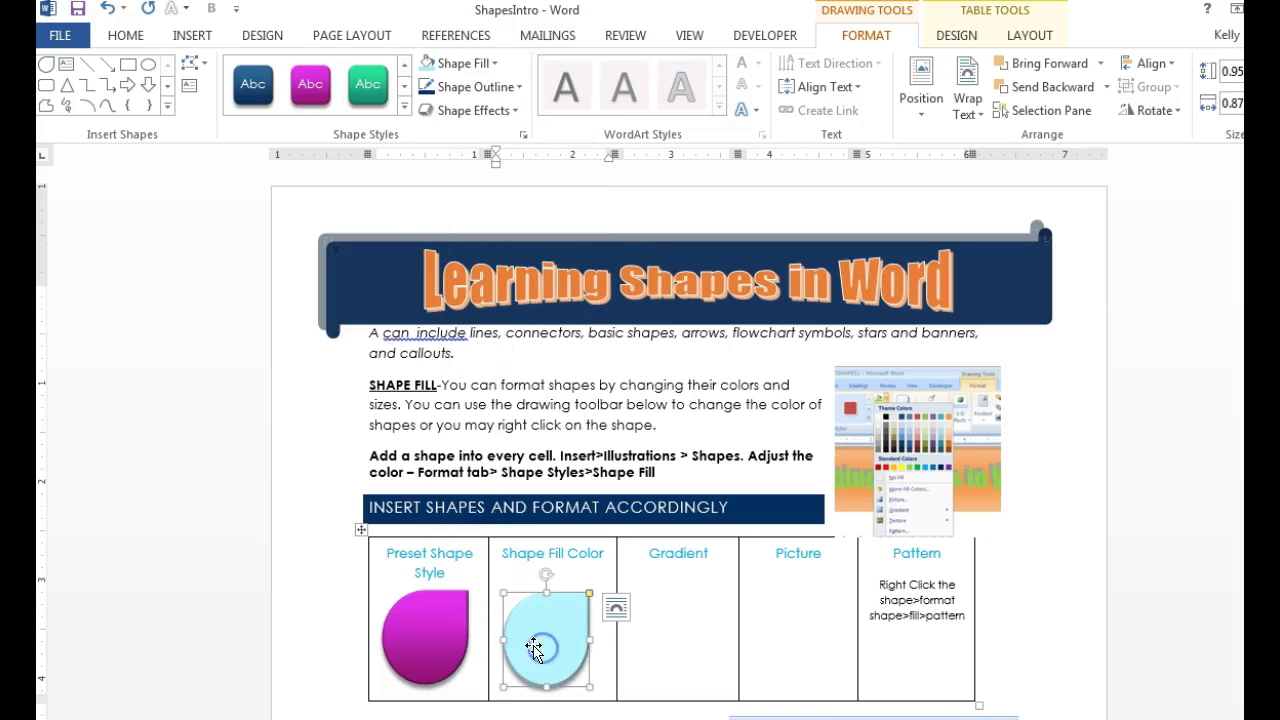
Copy the light-blue teardrop into the Gradient cell and bring up its Gradient fill options.
{"action": "left_click_drag", "start_coordinate": [535, 648], "coordinate": [680, 642]}
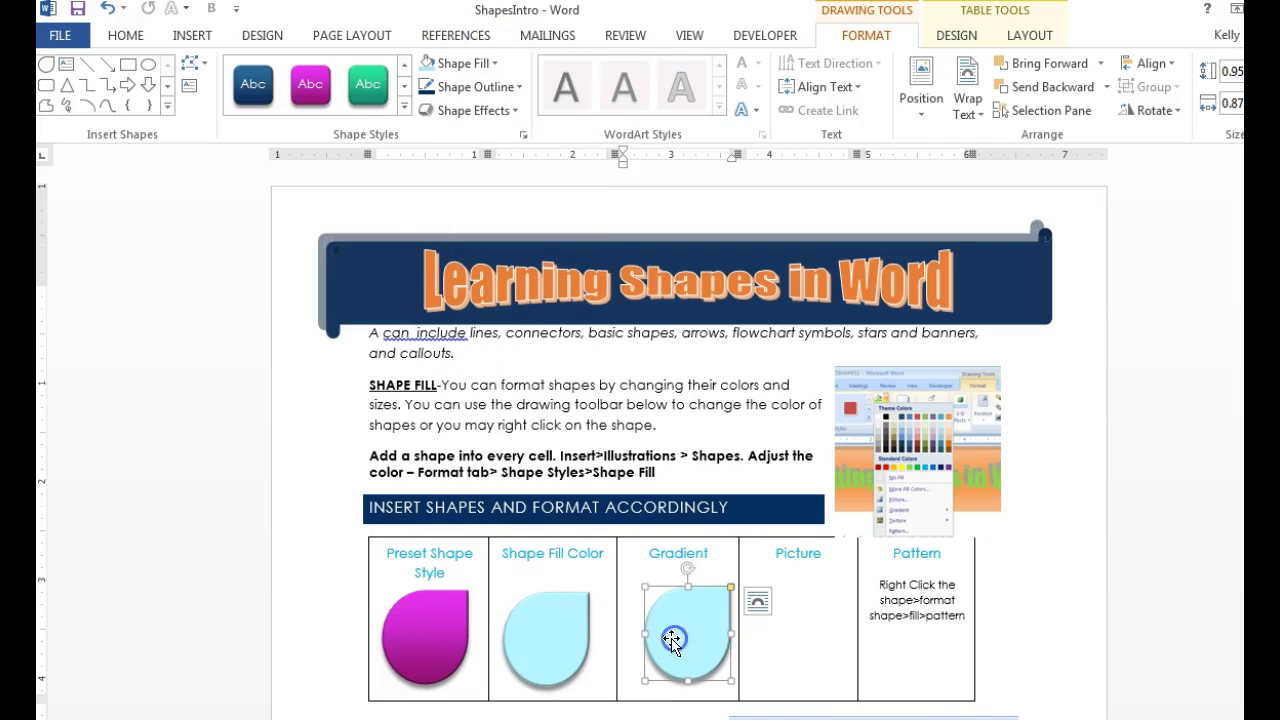
{"action": "left_click", "coordinate": [489, 63]}
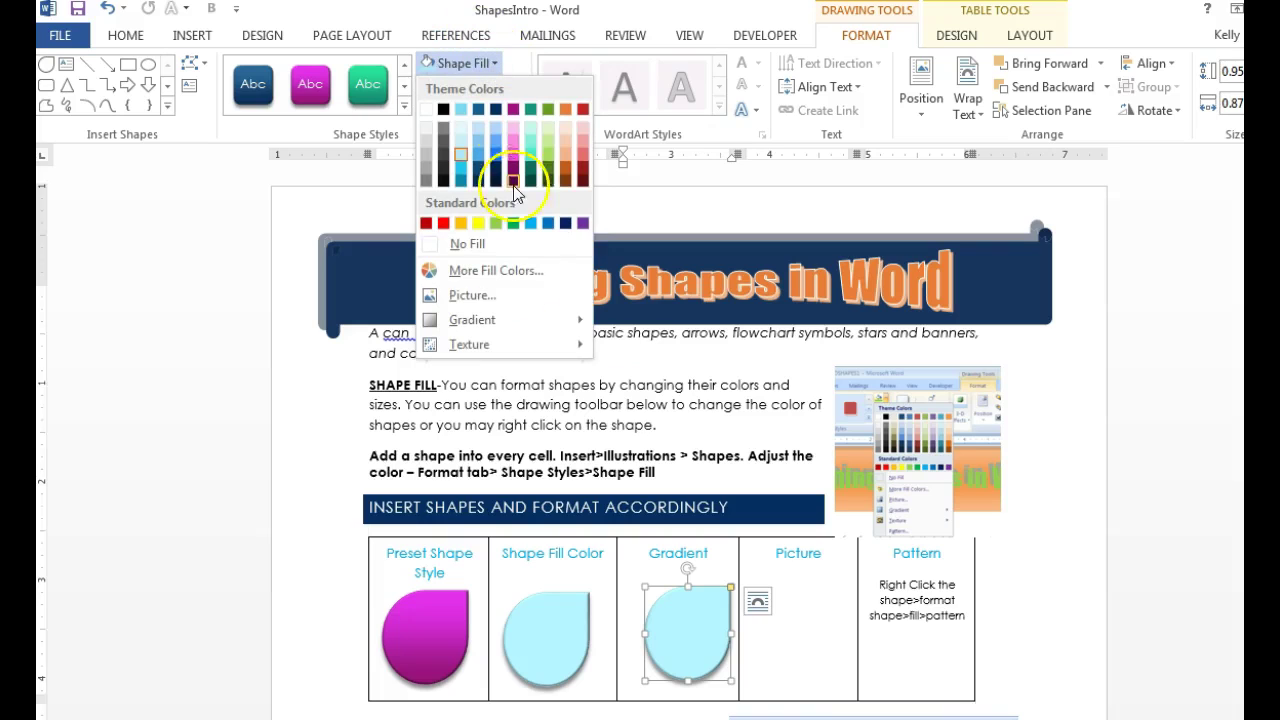
{"action": "mouse_move", "coordinate": [508, 322]}
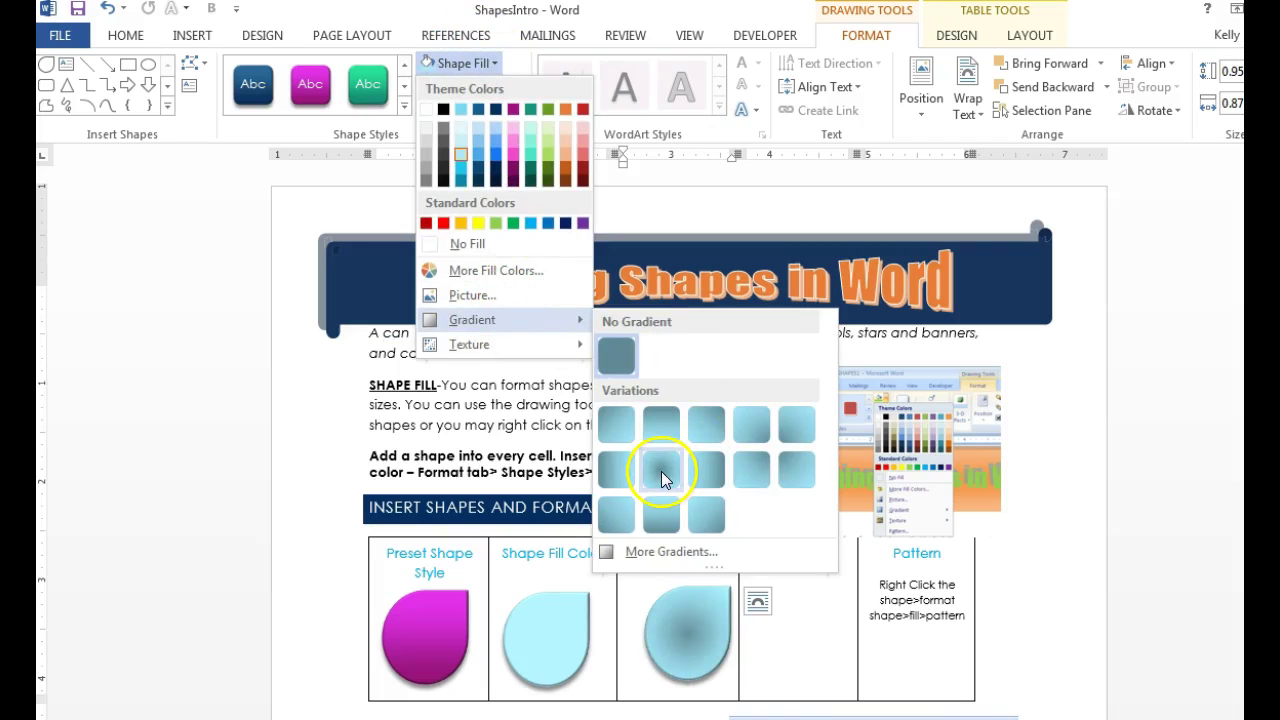
Give the Gradient teardrop a linear gradient with its 74% stop made purple and moved to about 36%.
{"action": "left_click", "coordinate": [660, 556]}
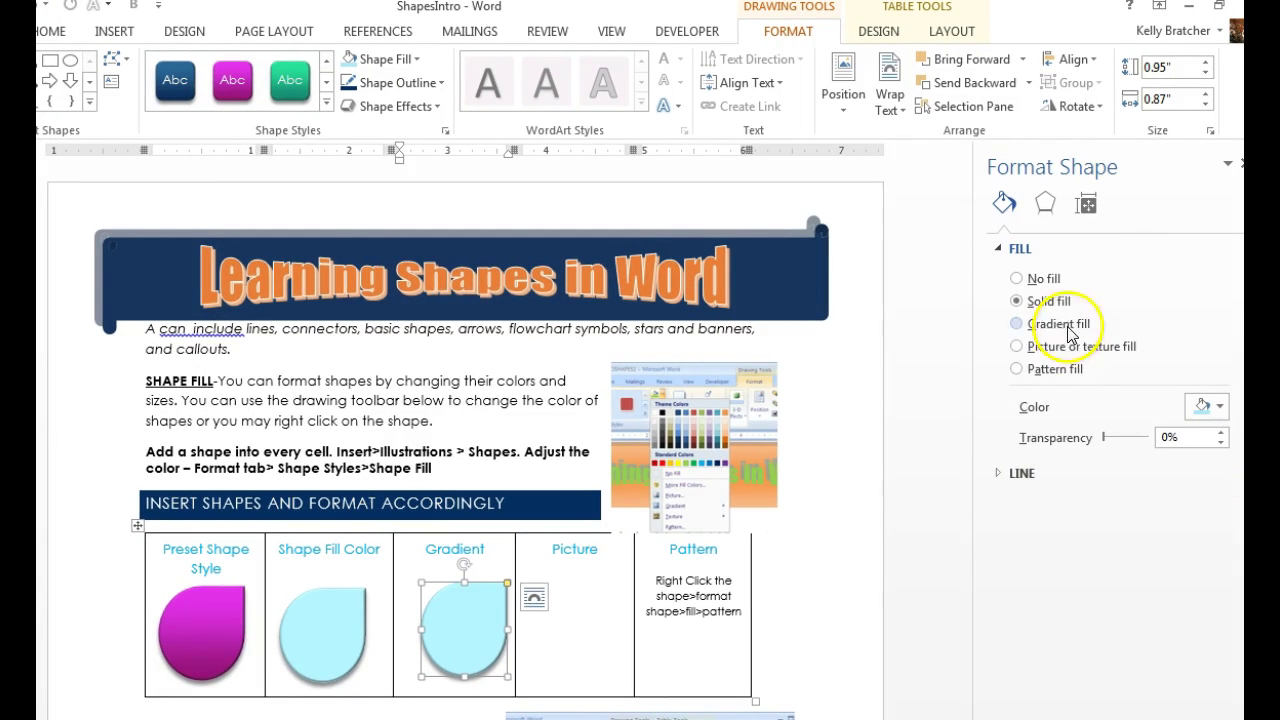
{"action": "left_click", "coordinate": [1062, 325]}
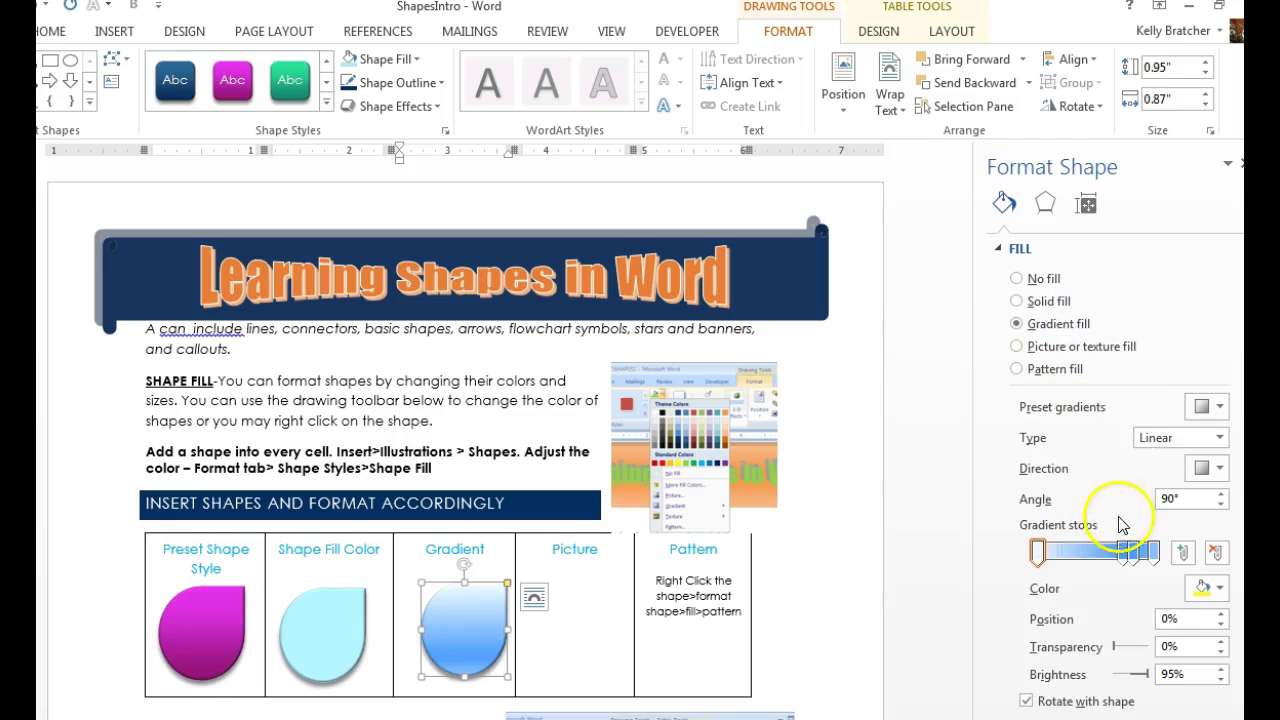
{"action": "left_click", "coordinate": [1124, 552]}
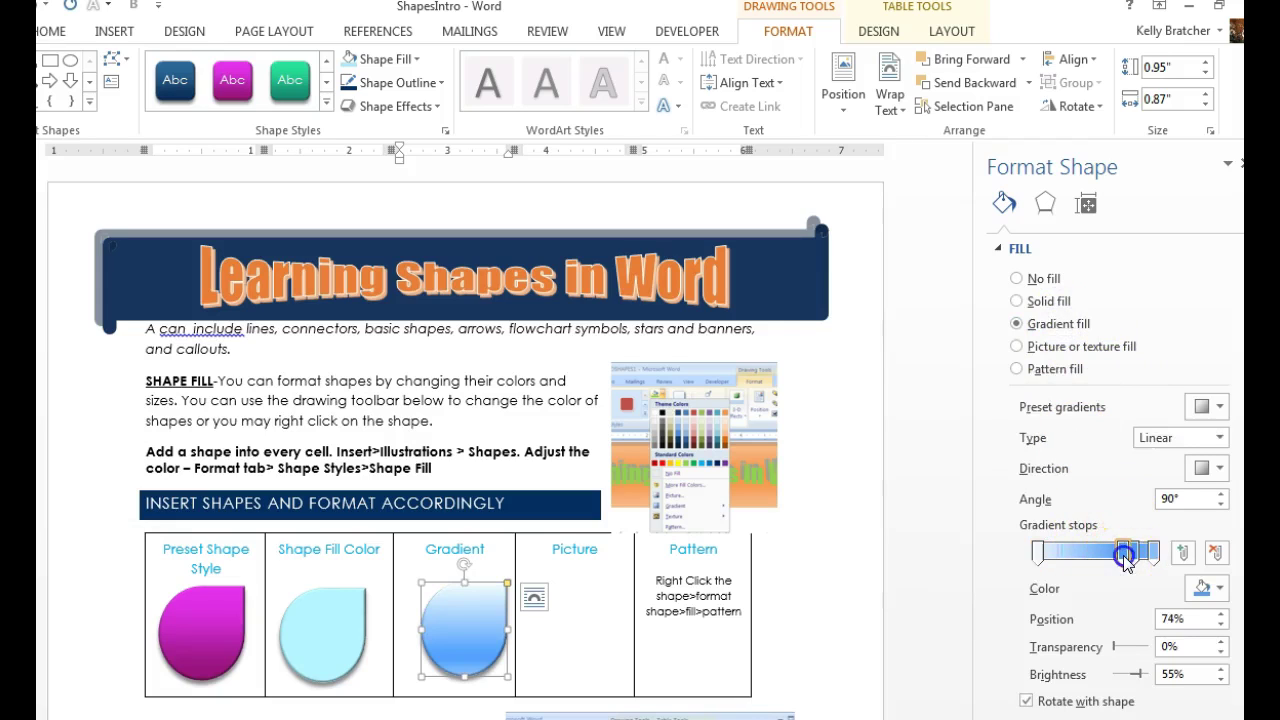
{"action": "left_click", "coordinate": [1210, 588]}
{"action": "left_click", "coordinate": [1181, 637]}
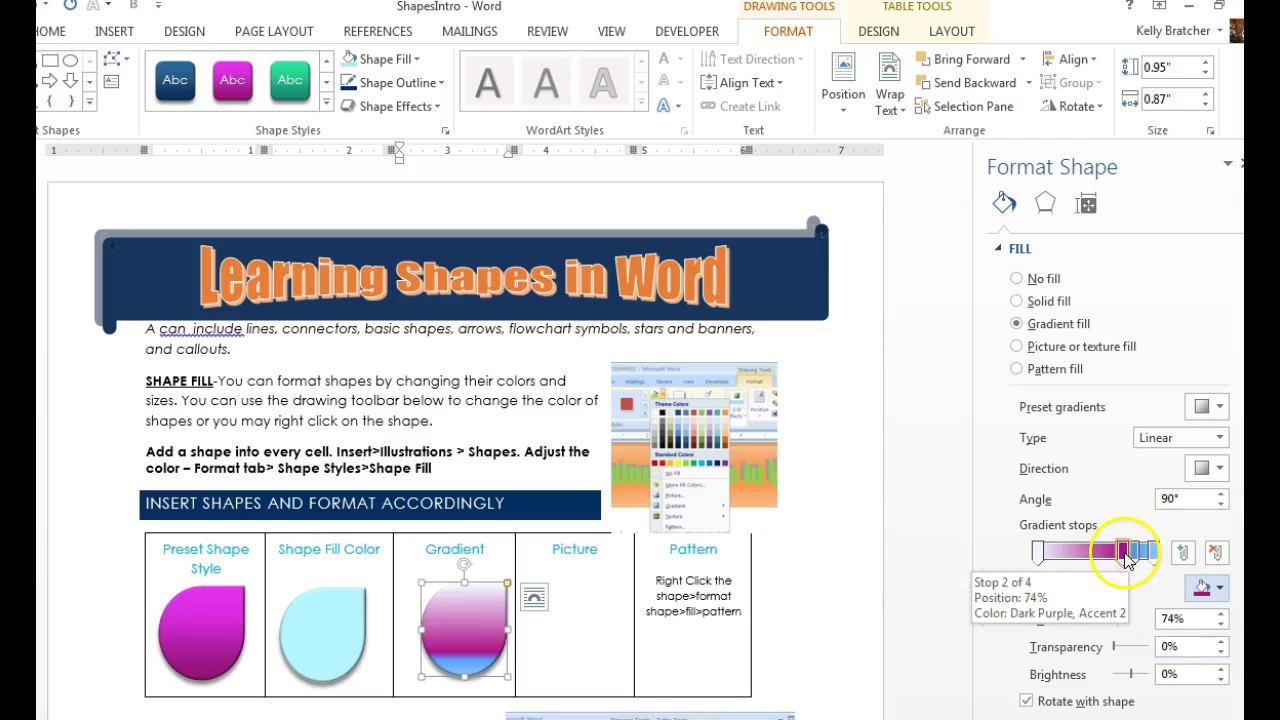
{"action": "left_click_drag", "start_coordinate": [1125, 555], "coordinate": [1079, 561]}
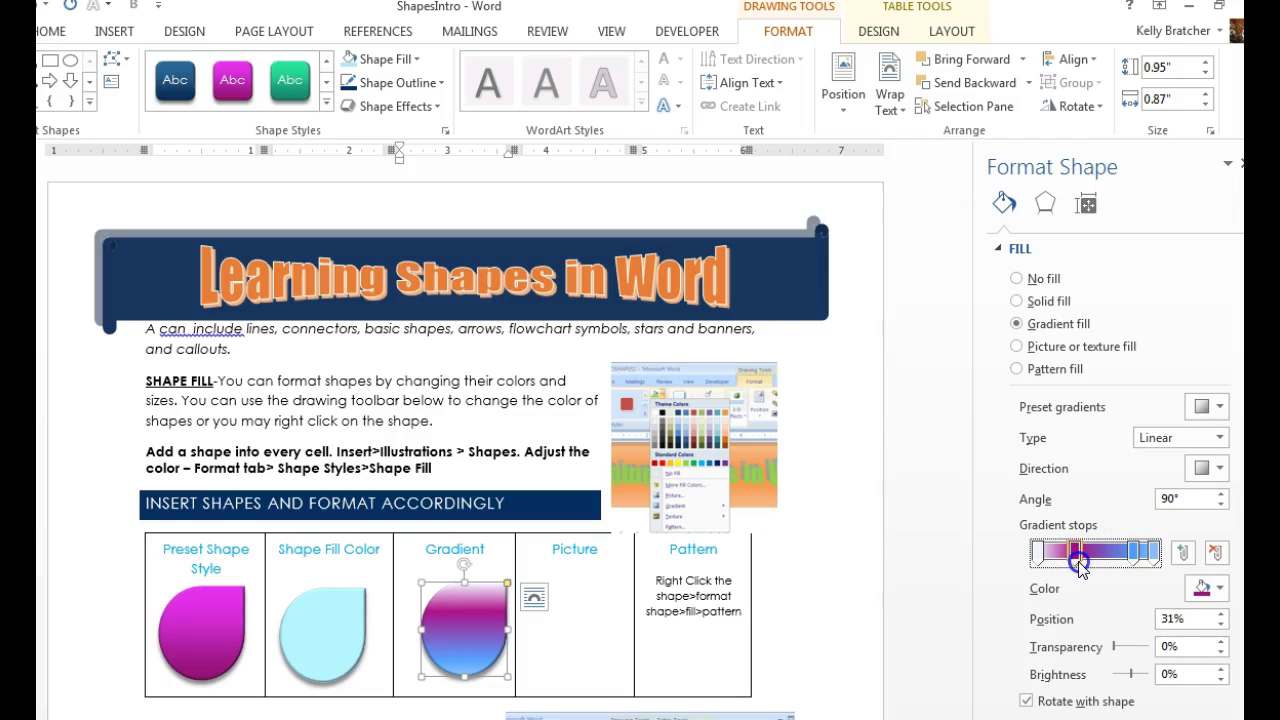
{"action": "left_click", "coordinate": [1219, 474]}
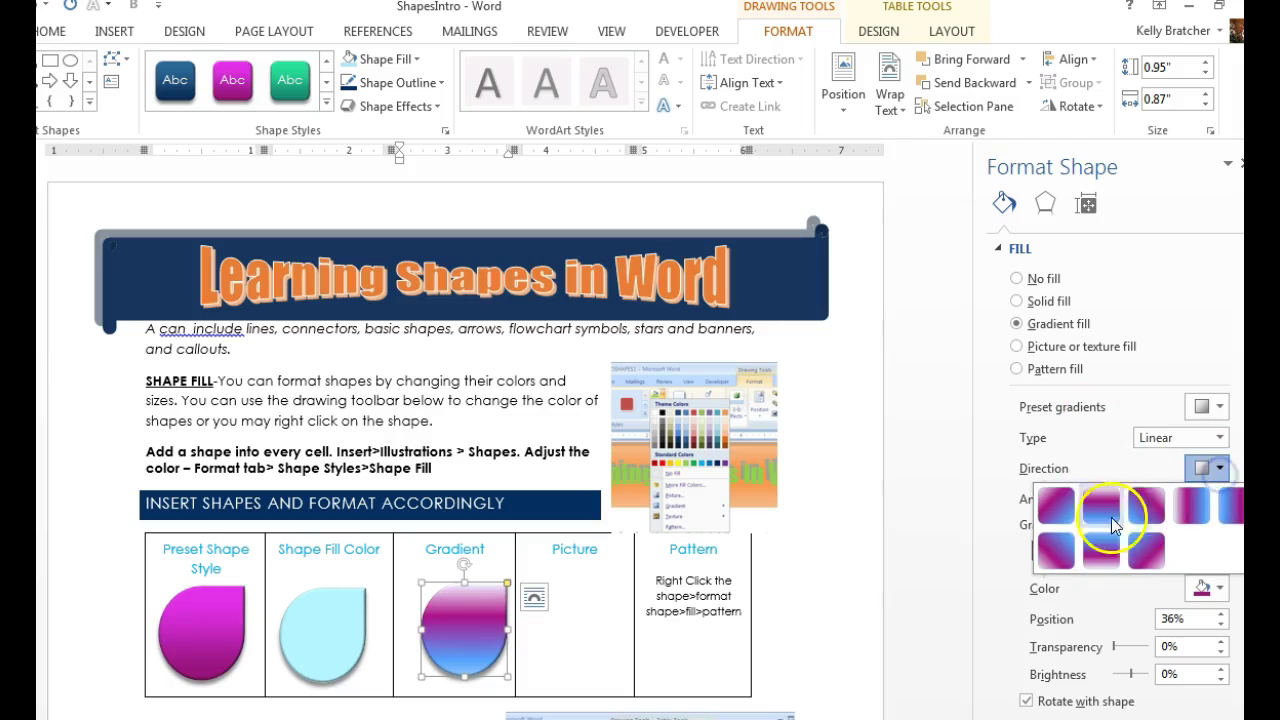
{"action": "left_click", "coordinate": [989, 653]}
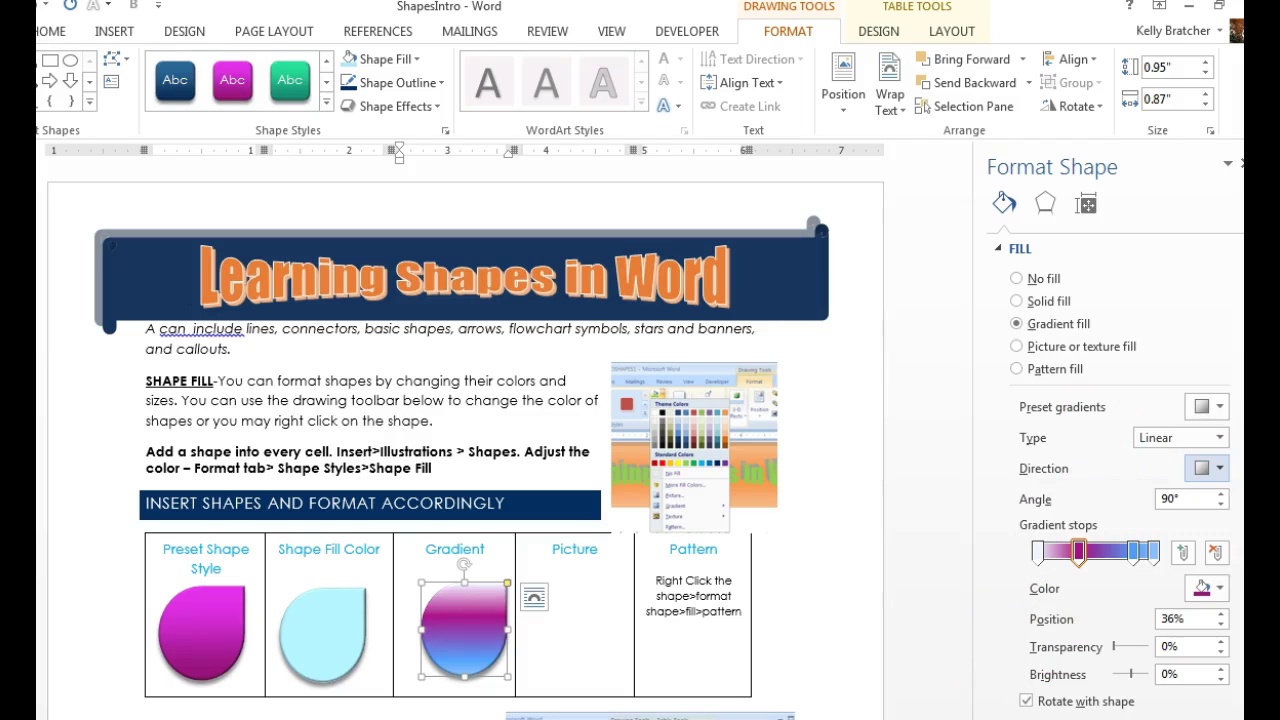
{"action": "left_click", "coordinate": [523, 651]}
{"action": "left_click", "coordinate": [470, 644]}
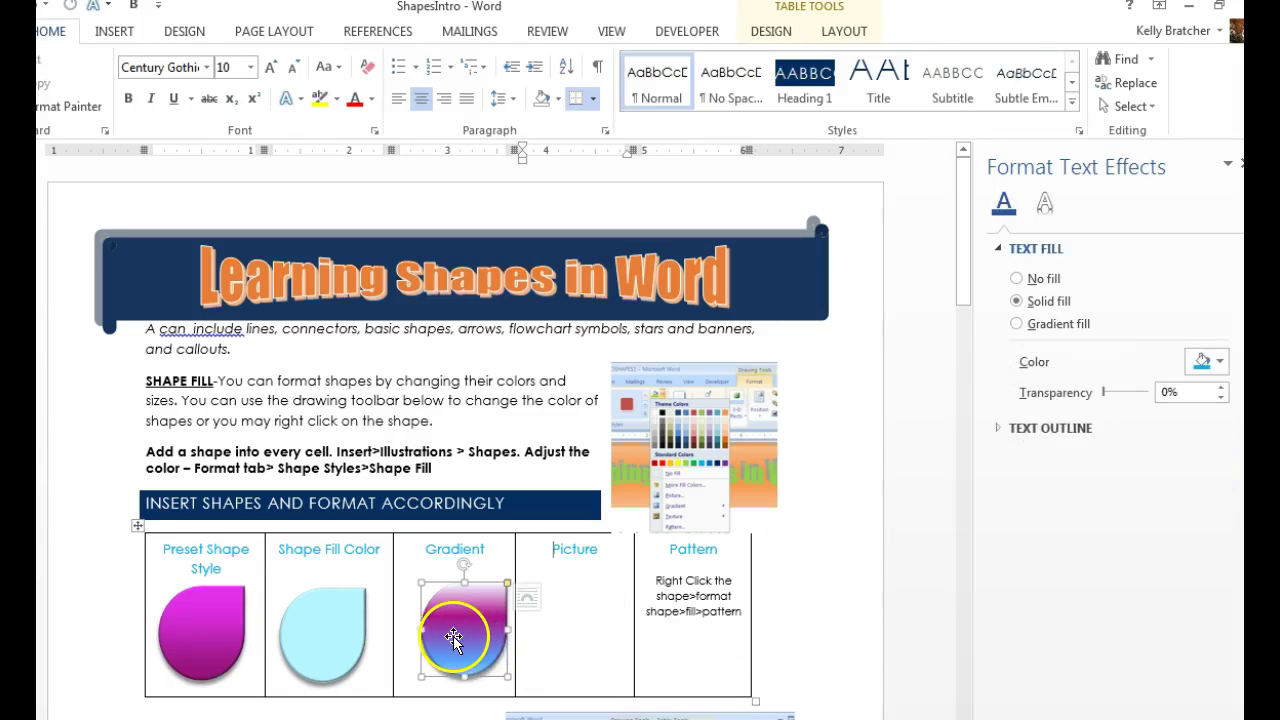
Copy the gradient teardrop into the Picture cell and give it a parchment texture fill.
{"action": "left_click_drag", "start_coordinate": [478, 652], "coordinate": [576, 640]}
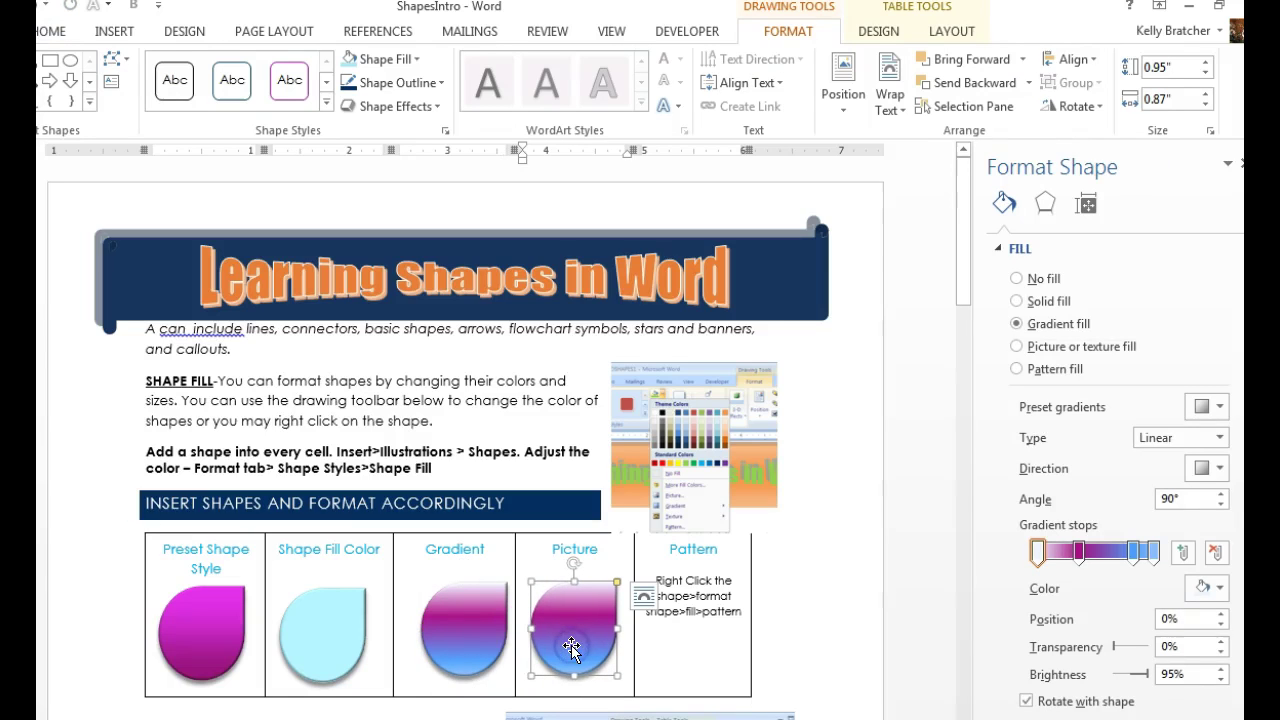
{"action": "left_click", "coordinate": [1043, 346]}
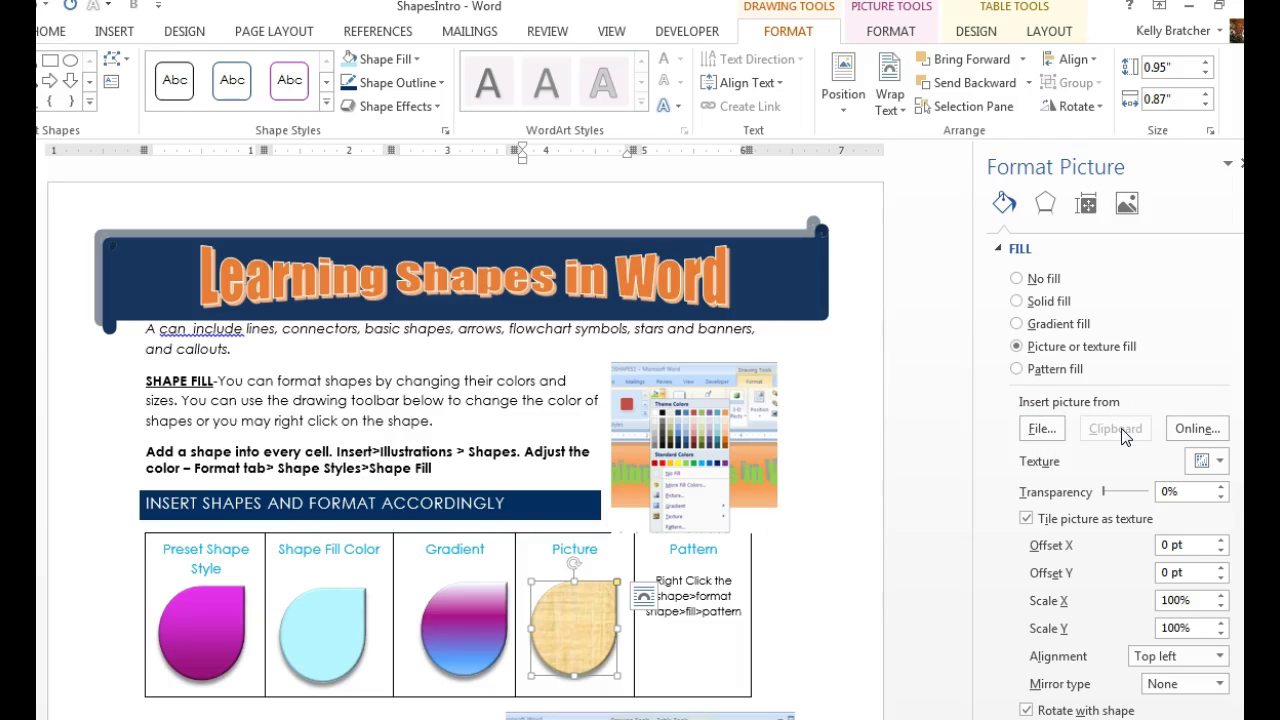
{"action": "left_click", "coordinate": [1205, 430]}
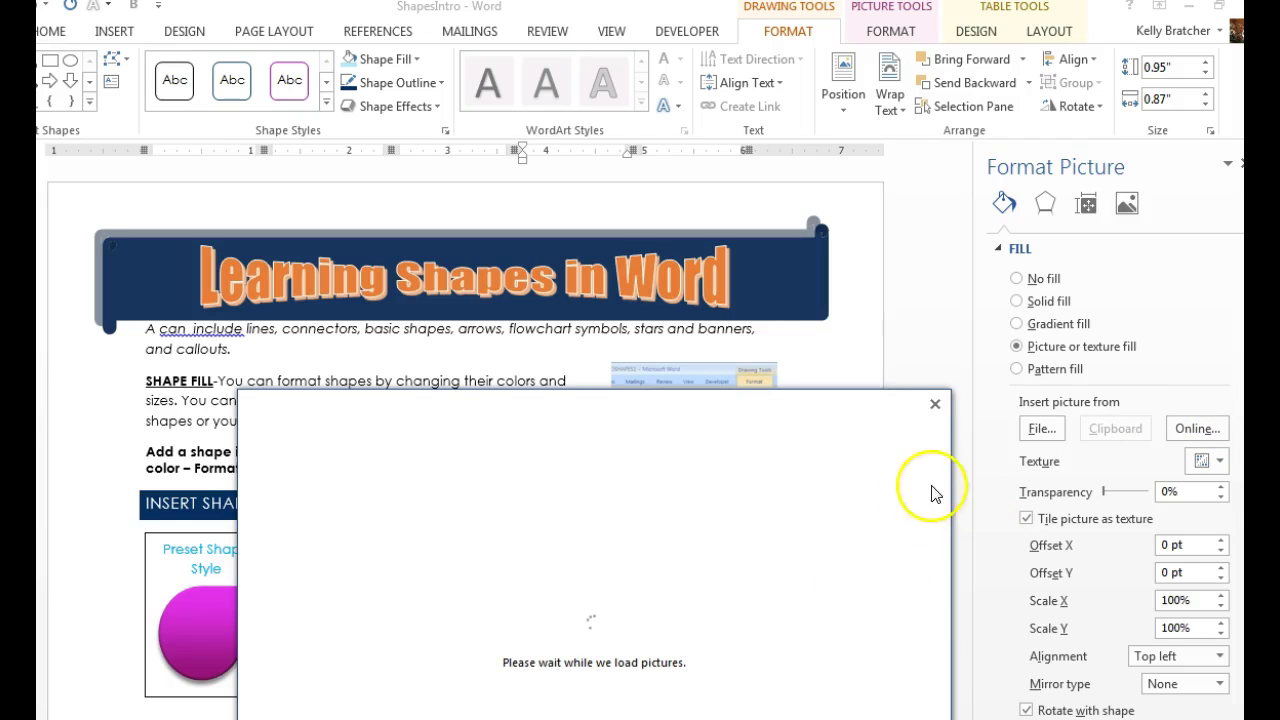
{"action": "left_click", "coordinate": [937, 405]}
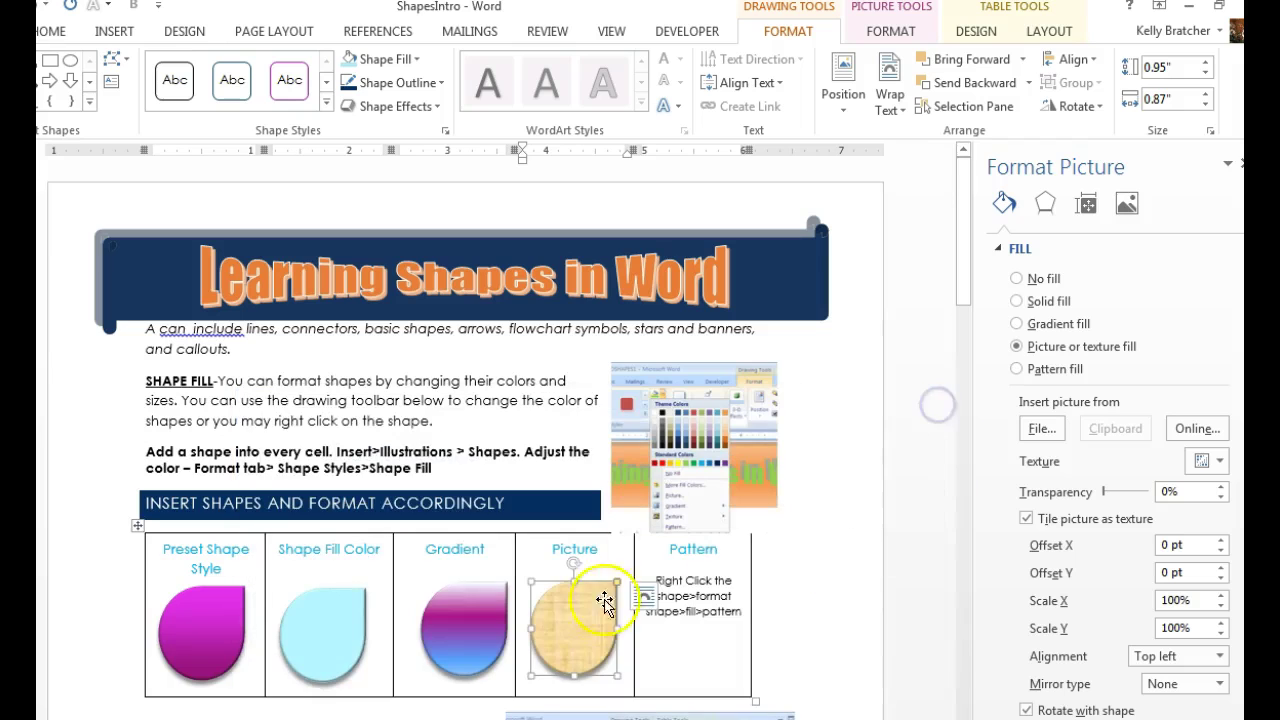
Move the textured teardrop to the Pattern cell and apply a grid pattern with a purple background.
{"action": "left_click_drag", "start_coordinate": [591, 621], "coordinate": [702, 626]}
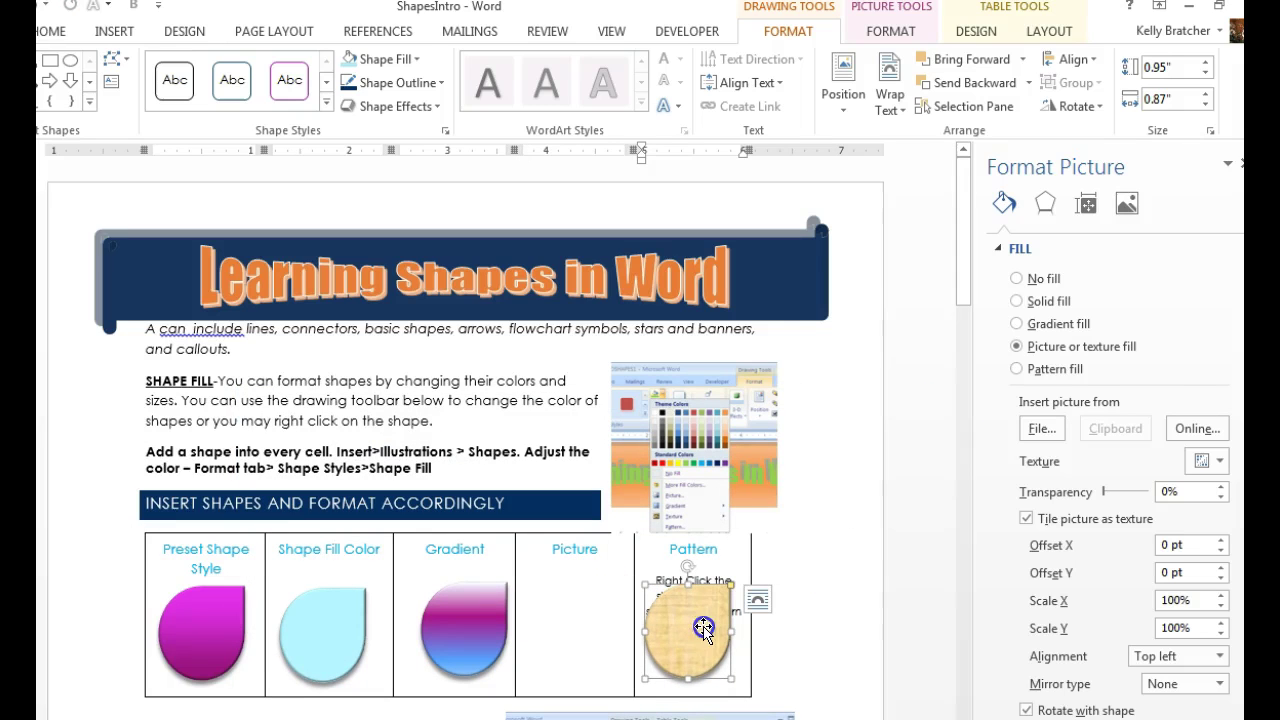
{"action": "left_click", "coordinate": [1020, 369]}
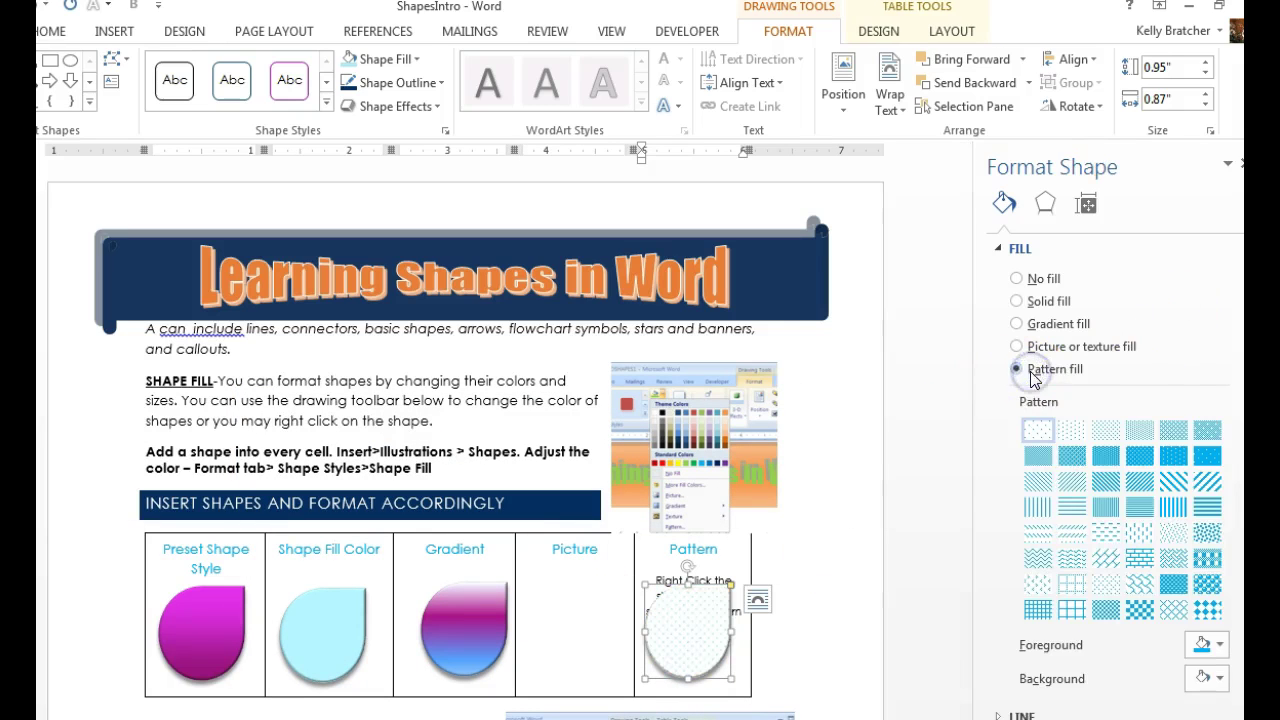
{"action": "left_click", "coordinate": [1106, 503]}
{"action": "left_click", "coordinate": [1205, 680]}
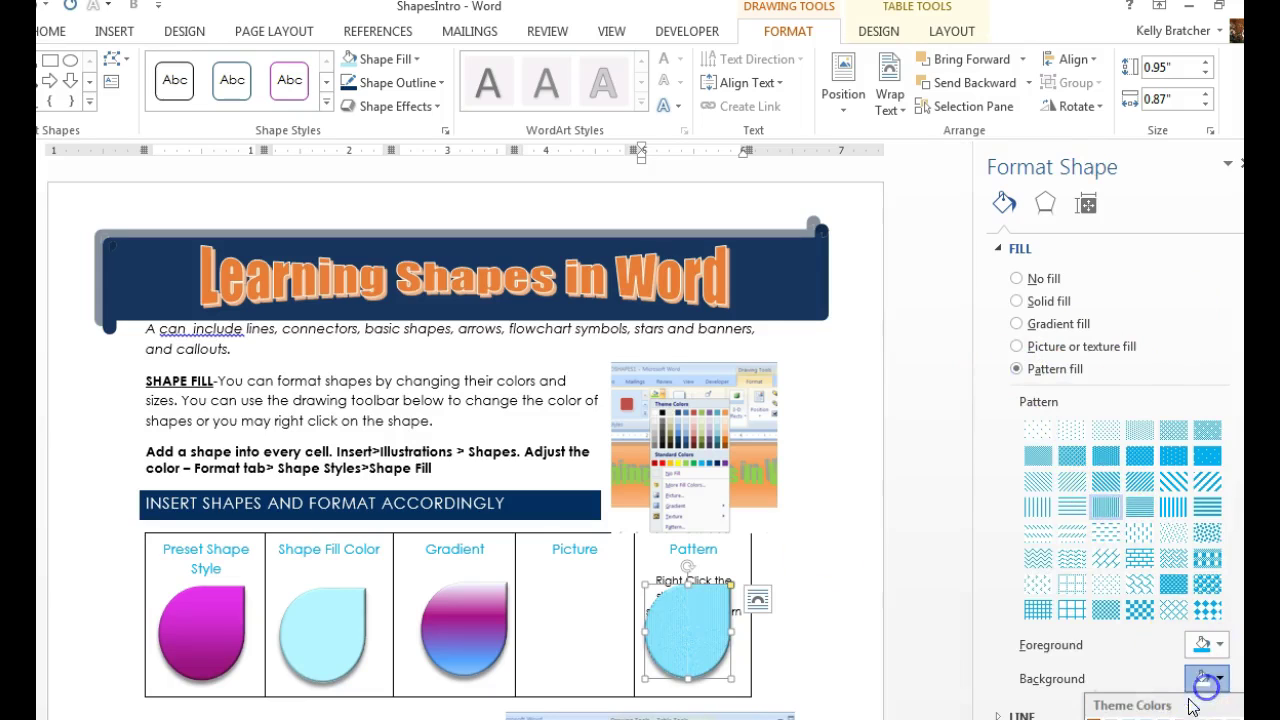
{"action": "left_click", "coordinate": [1150, 718]}
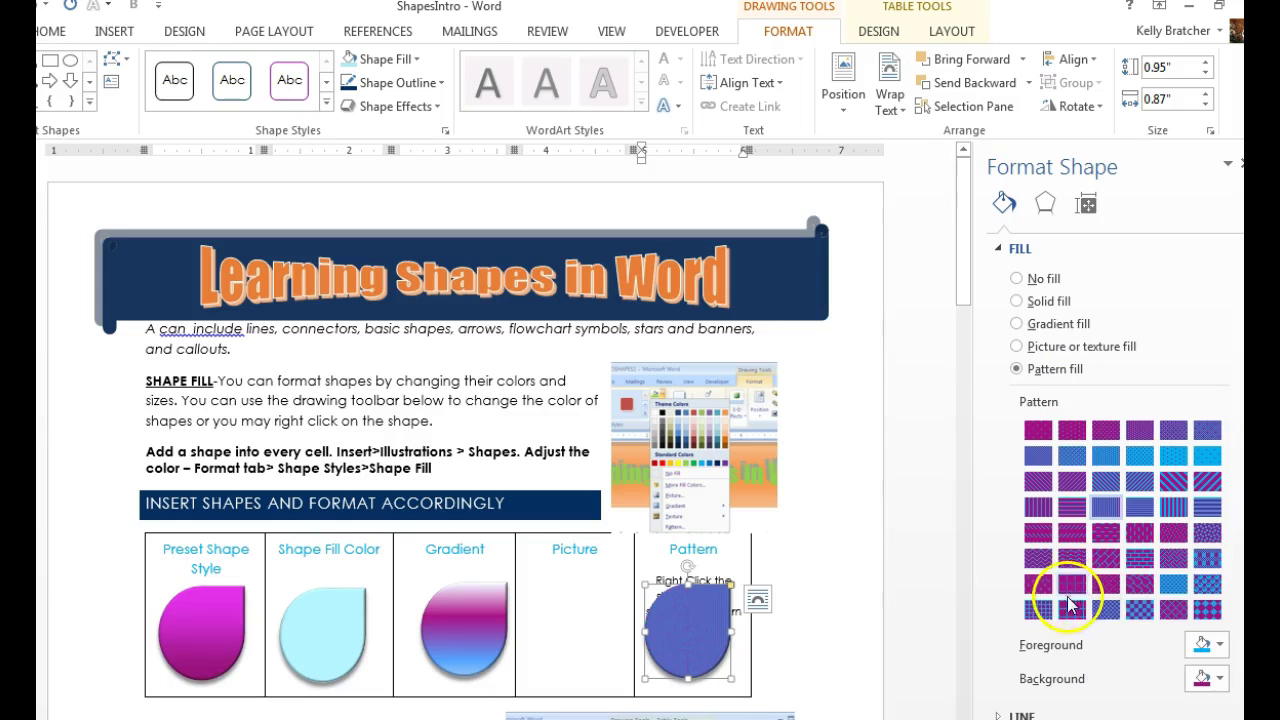
{"action": "left_click", "coordinate": [1070, 607]}
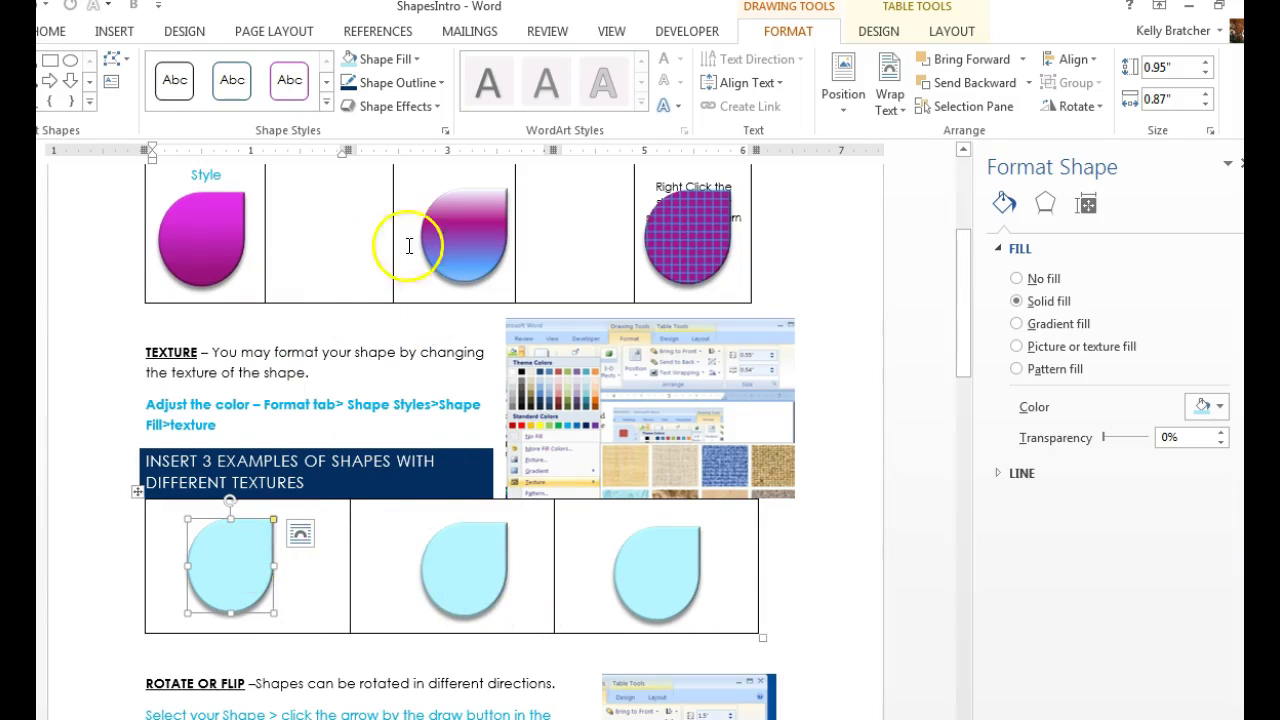
Fill the first textures-table teardrop with the crumpled-paper texture.
{"action": "left_click", "coordinate": [402, 59]}
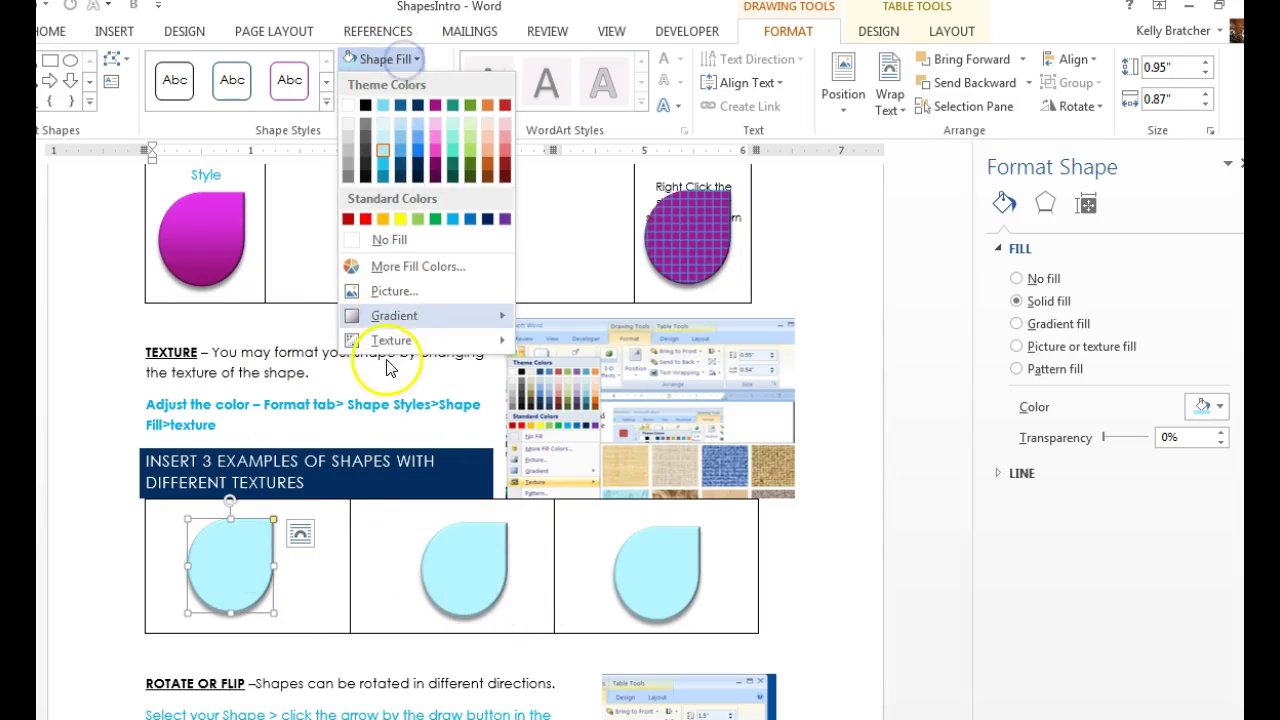
{"action": "mouse_move", "coordinate": [393, 341]}
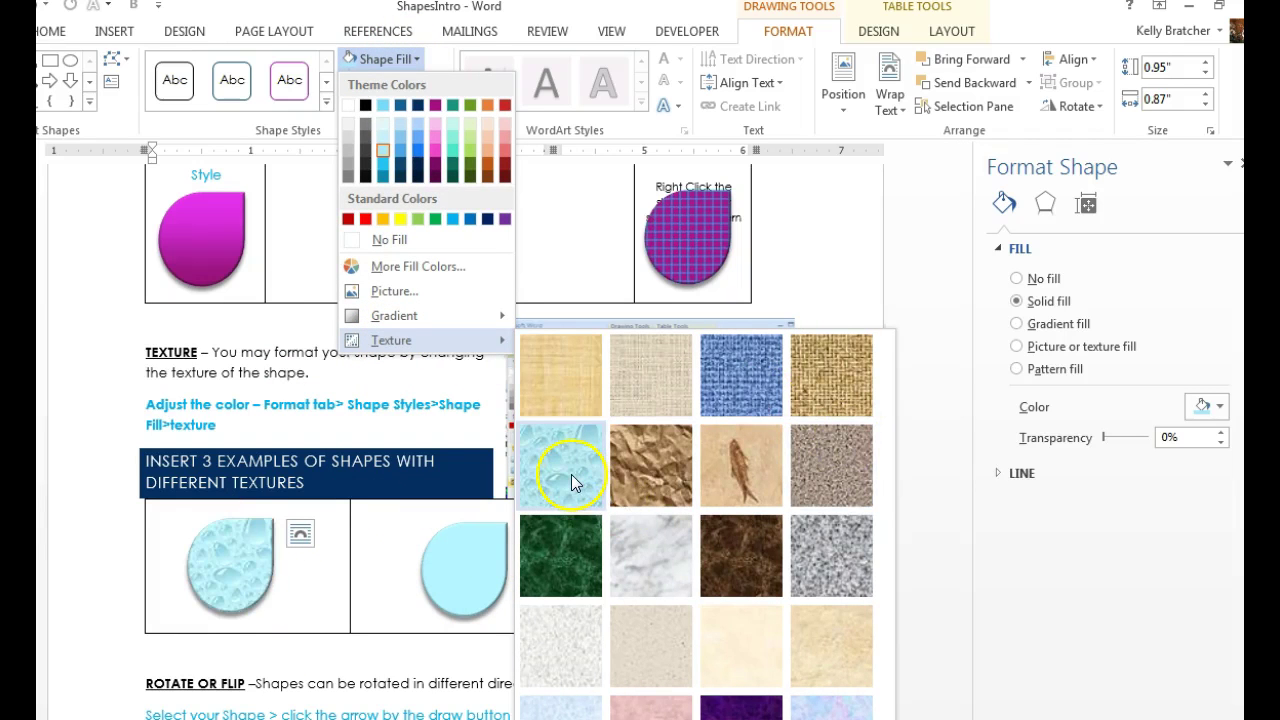
{"action": "left_click", "coordinate": [652, 465]}
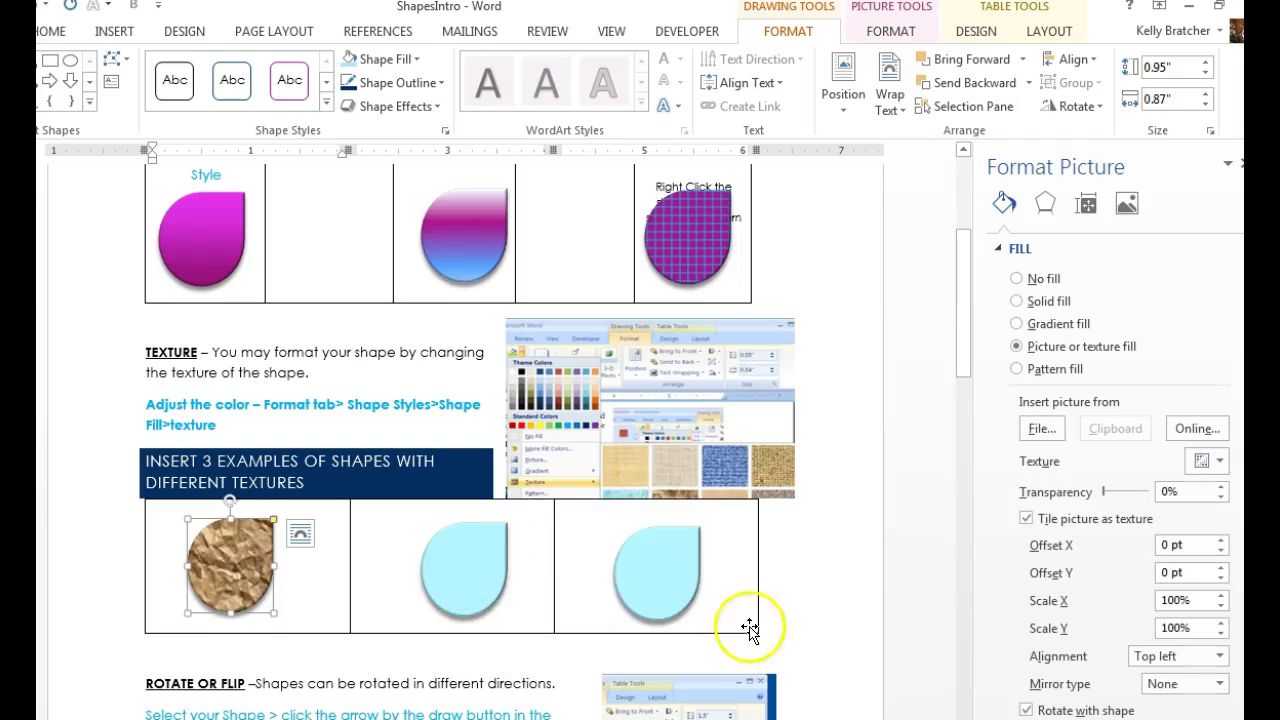
Select the first teardrop in the Rotate or Flip table.
{"action": "scroll", "coordinate": [437, 622], "scroll_direction": "down", "scroll_amount": 1}
{"action": "scroll", "coordinate": [437, 622], "scroll_direction": "down", "scroll_amount": 5}
{"action": "left_click", "coordinate": [240, 525]}
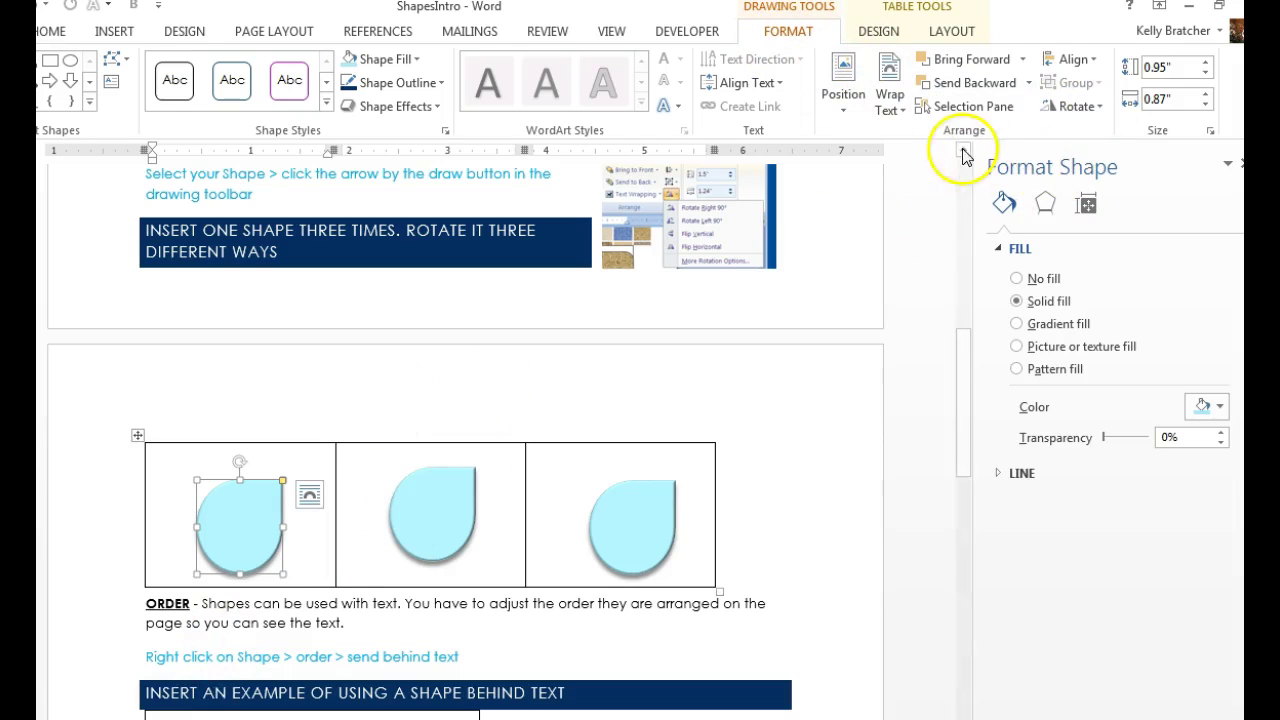
Tilt the first rotation-table teardrop clockwise using its rotation handle.
{"action": "left_click", "coordinate": [1092, 107]}
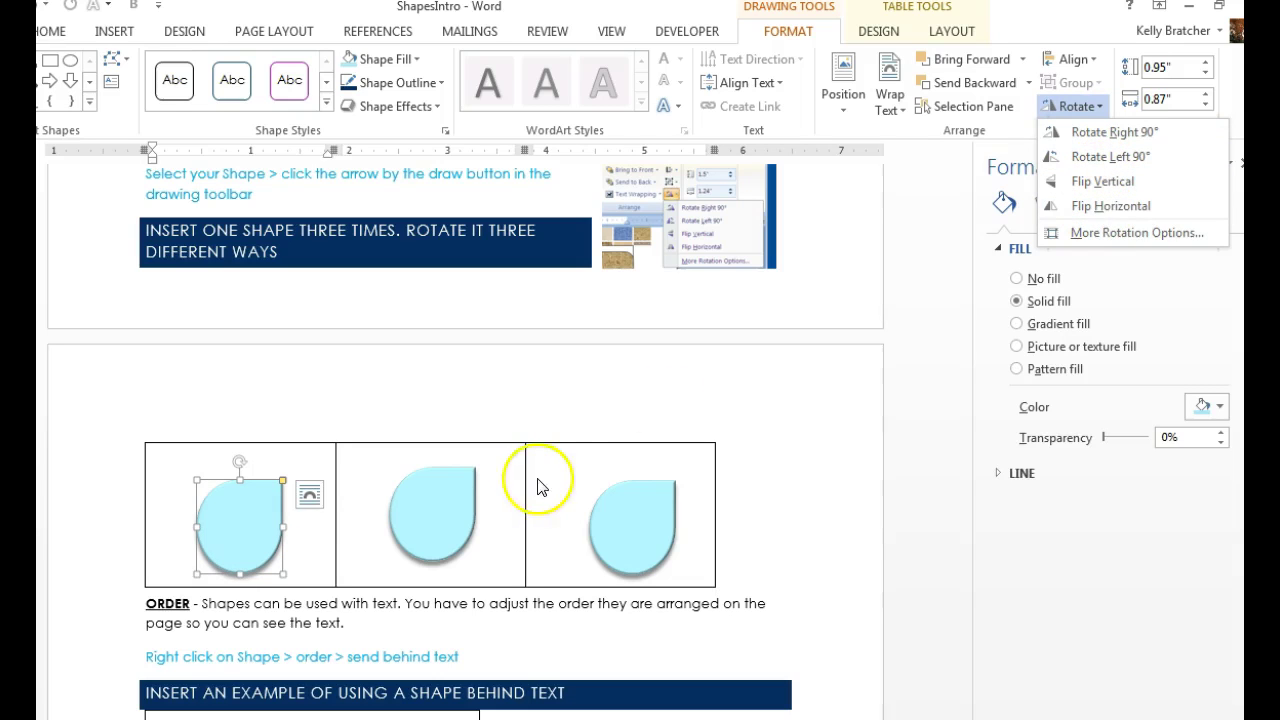
{"action": "left_click", "coordinate": [268, 466]}
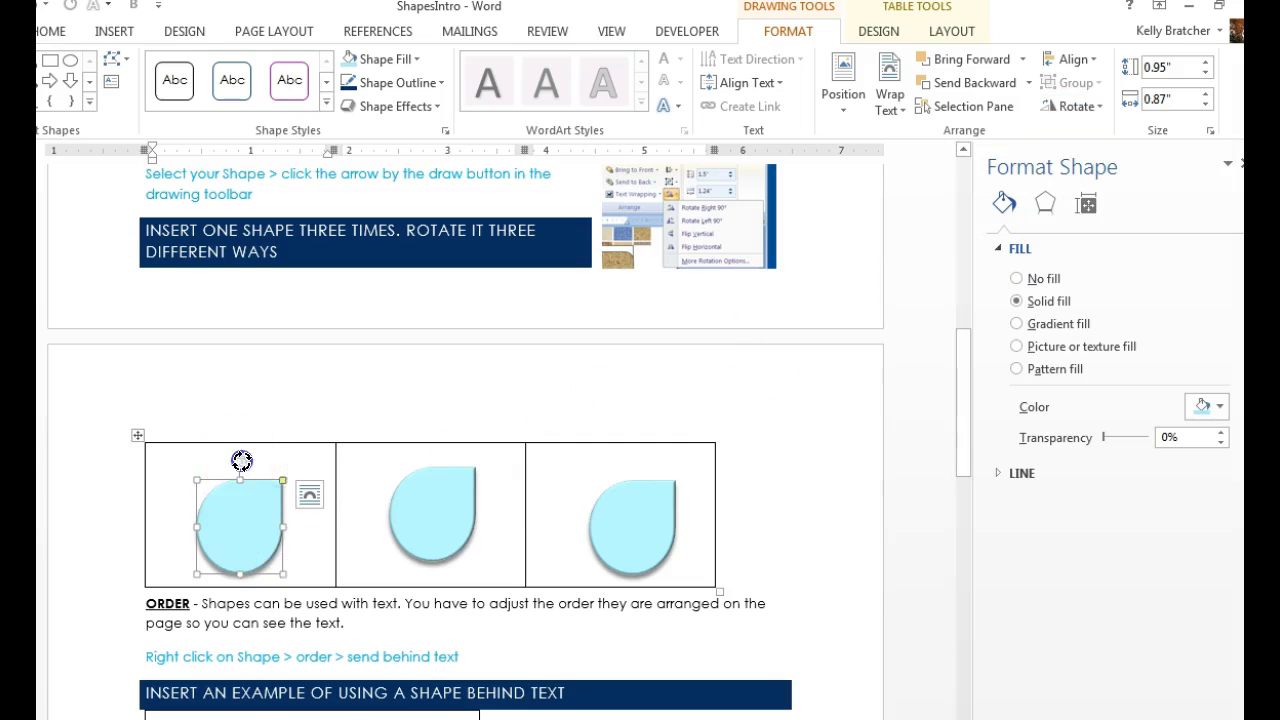
{"action": "left_click_drag", "start_coordinate": [242, 460], "coordinate": [299, 503]}
Apply Send to Back > Send Behind Text to the teardrop in the behind-text example.
{"action": "scroll", "coordinate": [300, 450], "scroll_direction": "down", "scroll_amount": 5}
{"action": "left_click", "coordinate": [303, 401]}
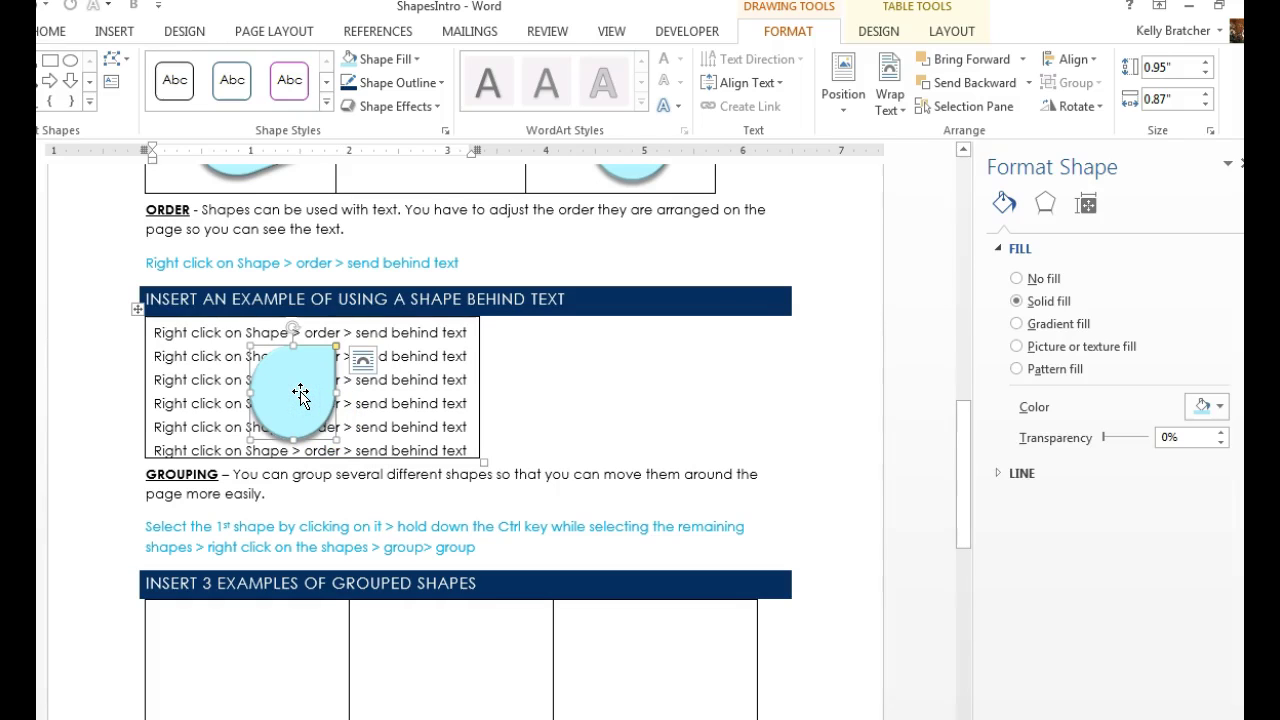
{"action": "right_click", "coordinate": [299, 391]}
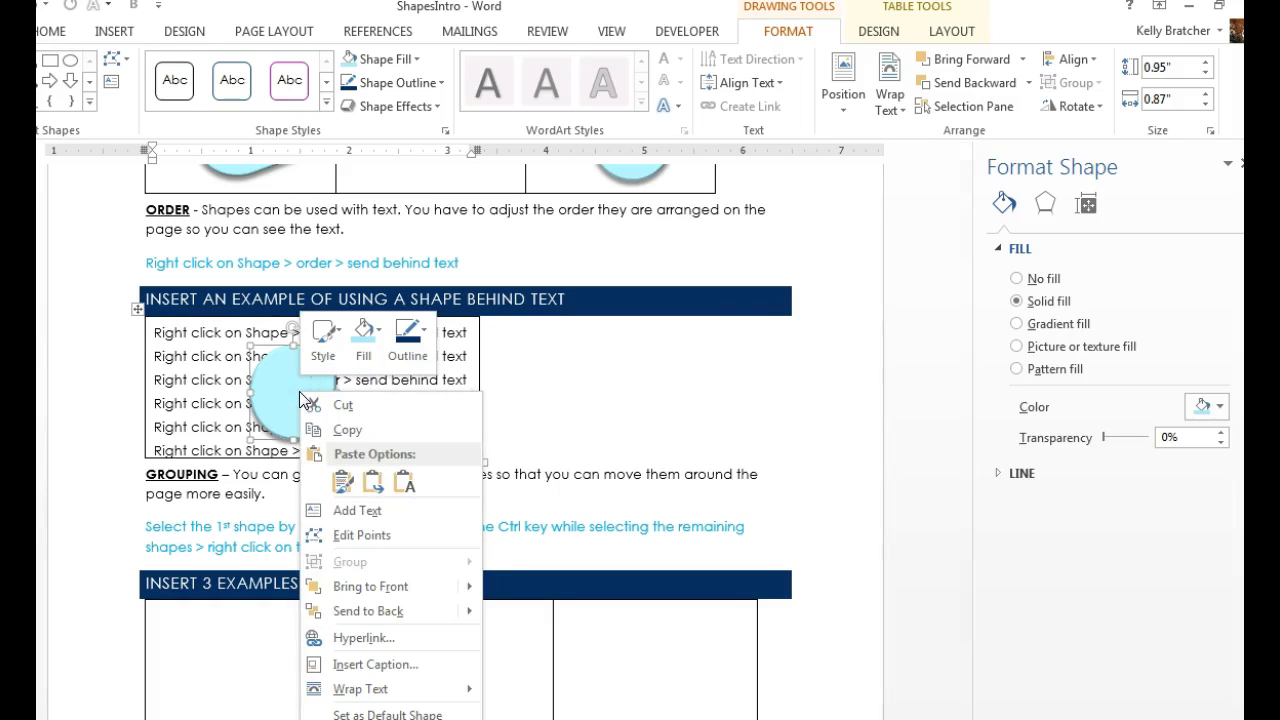
{"action": "mouse_move", "coordinate": [404, 580]}
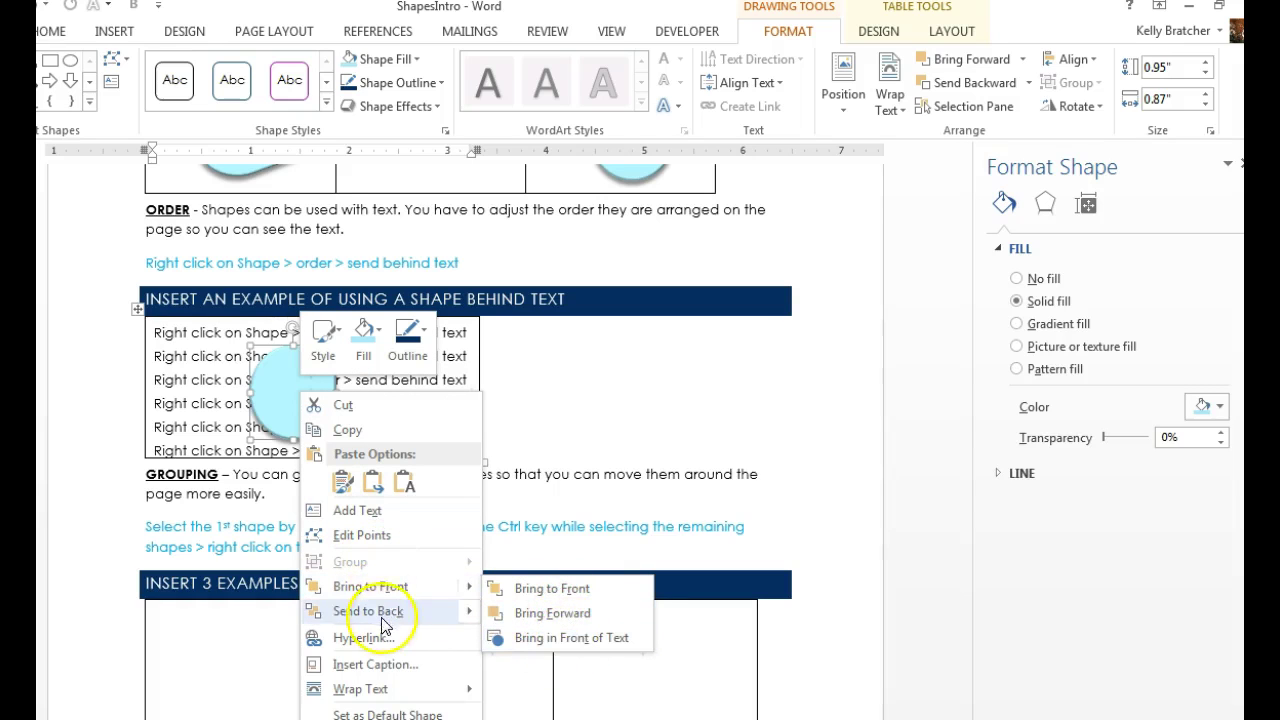
{"action": "mouse_move", "coordinate": [390, 611]}
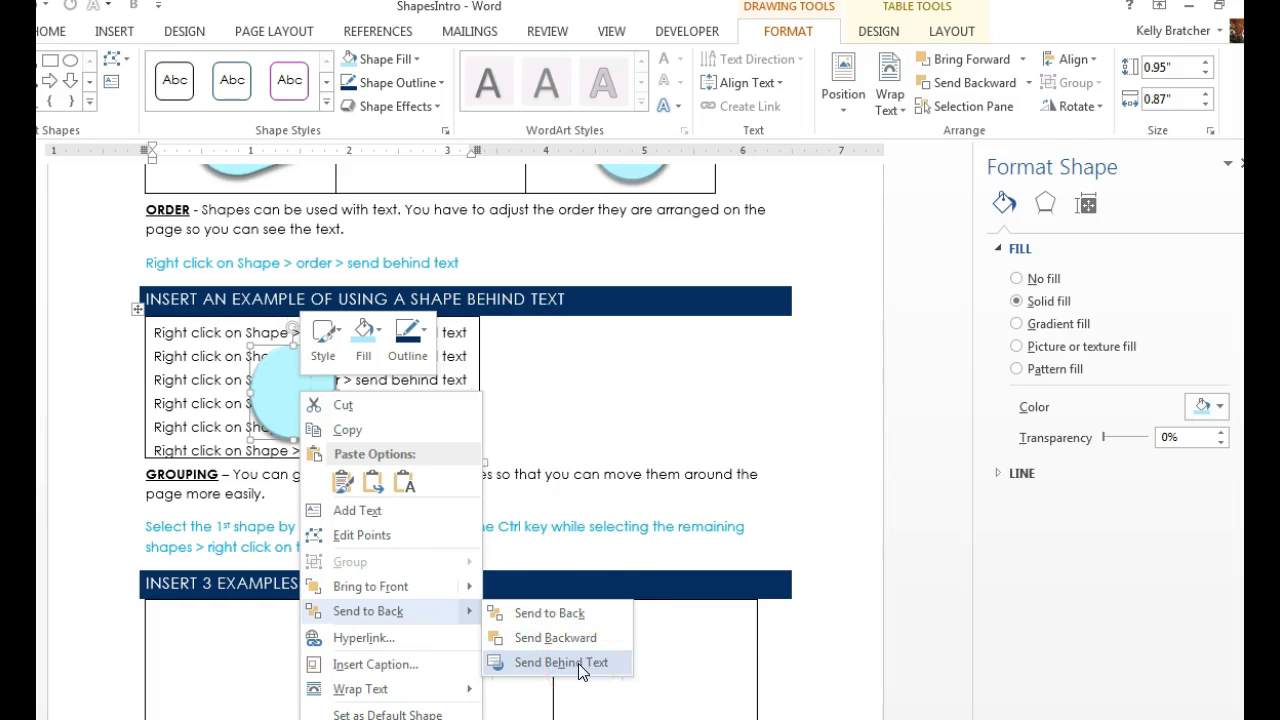
{"action": "mouse_move", "coordinate": [471, 611]}
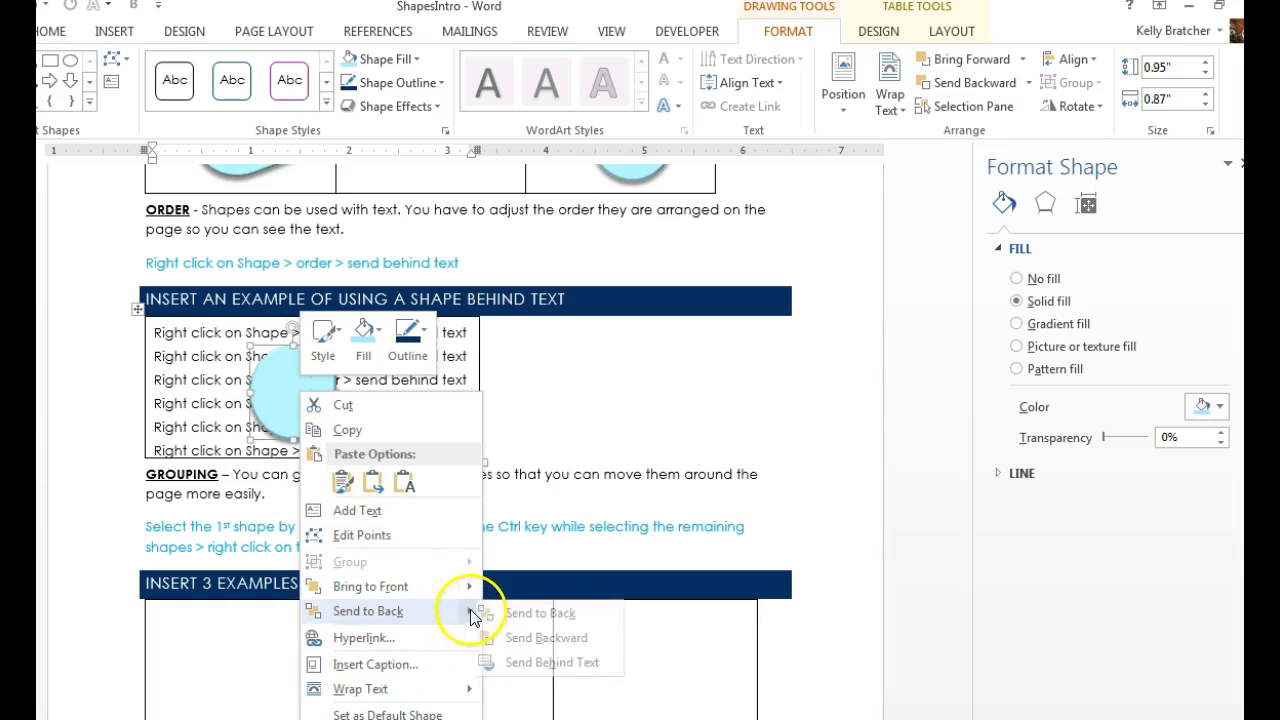
{"action": "left_click", "coordinate": [554, 663]}
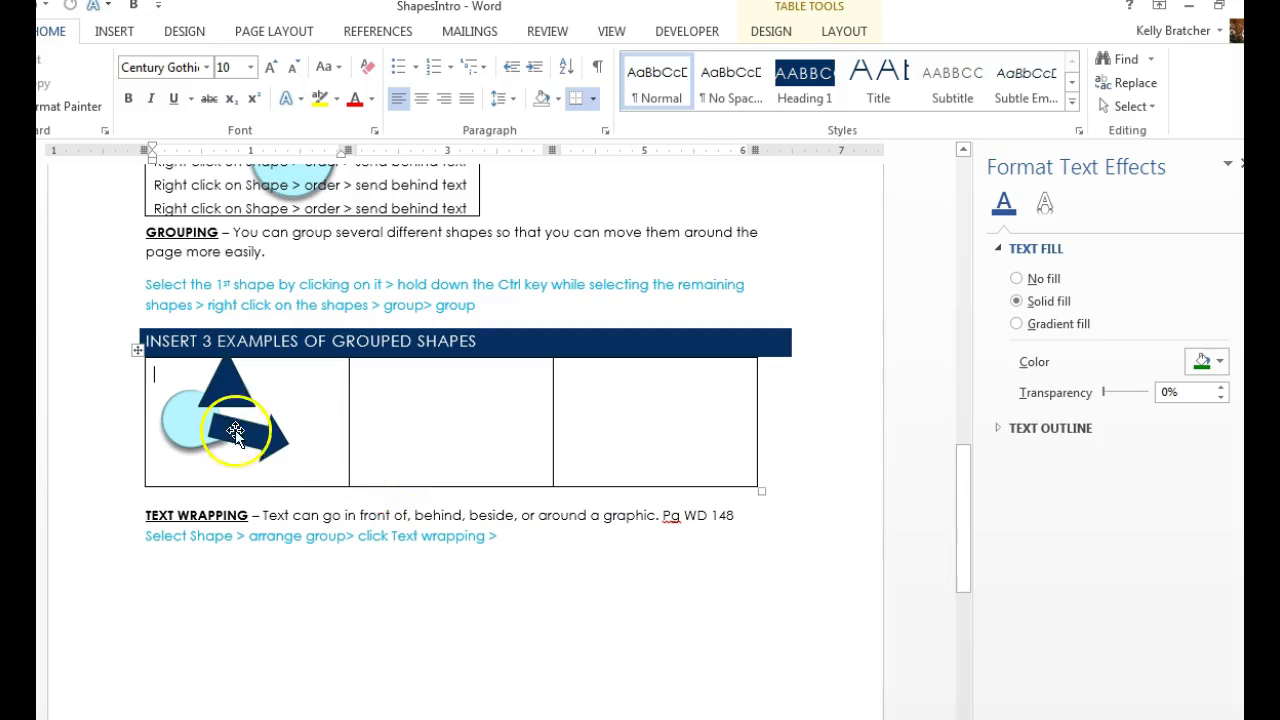
Position the arrow over the triangle and group the arrow, triangle and circle.
{"action": "left_click_drag", "start_coordinate": [251, 449], "coordinate": [244, 440]}
{"action": "left_click", "coordinate": [177, 414]}
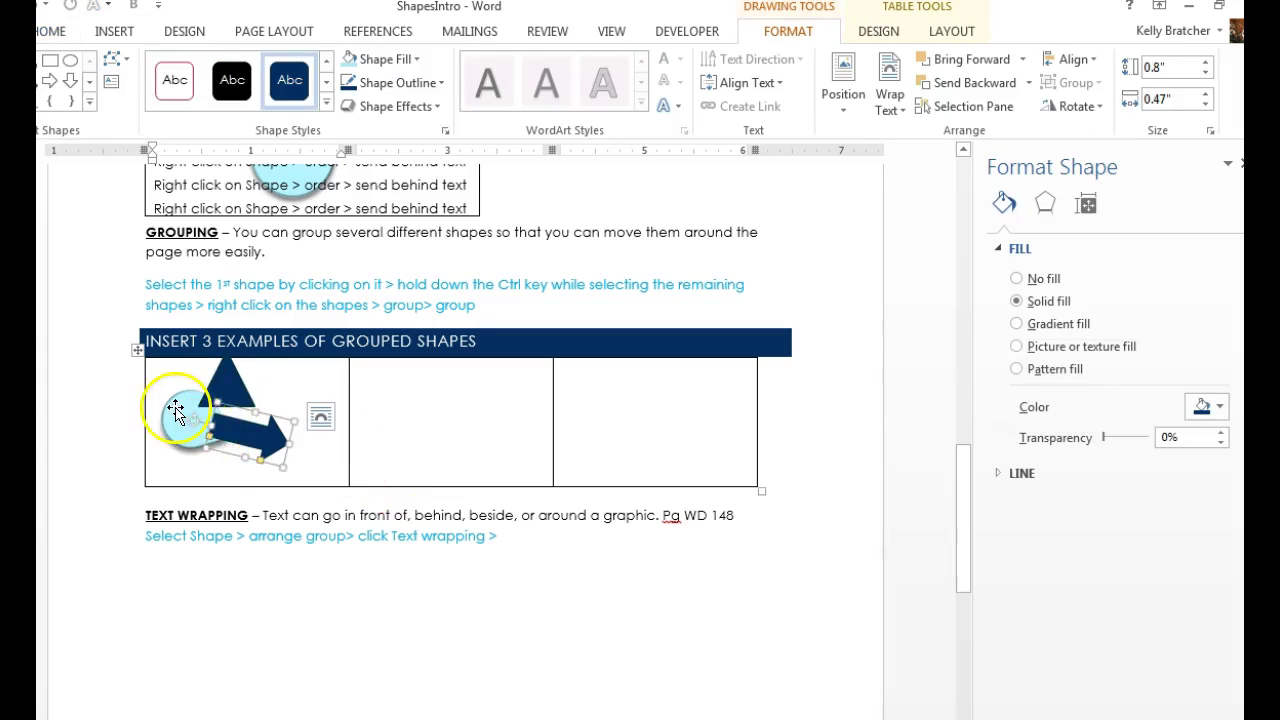
{"action": "left_click", "coordinate": [230, 395]}
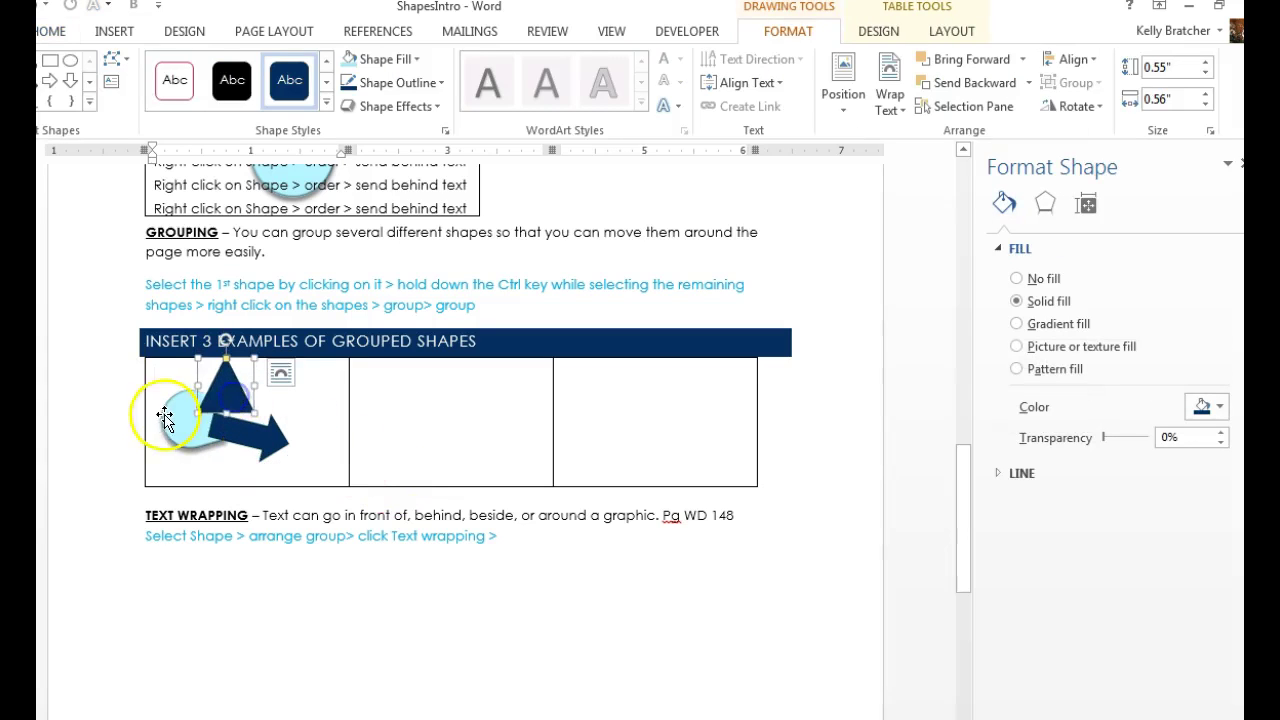
{"action": "mouse_move", "coordinate": [257, 443]}
{"action": "left_mouse_down"}
{"action": "mouse_move", "coordinate": [414, 456]}
{"action": "mouse_move", "coordinate": [258, 444]}
{"action": "left_mouse_up"}
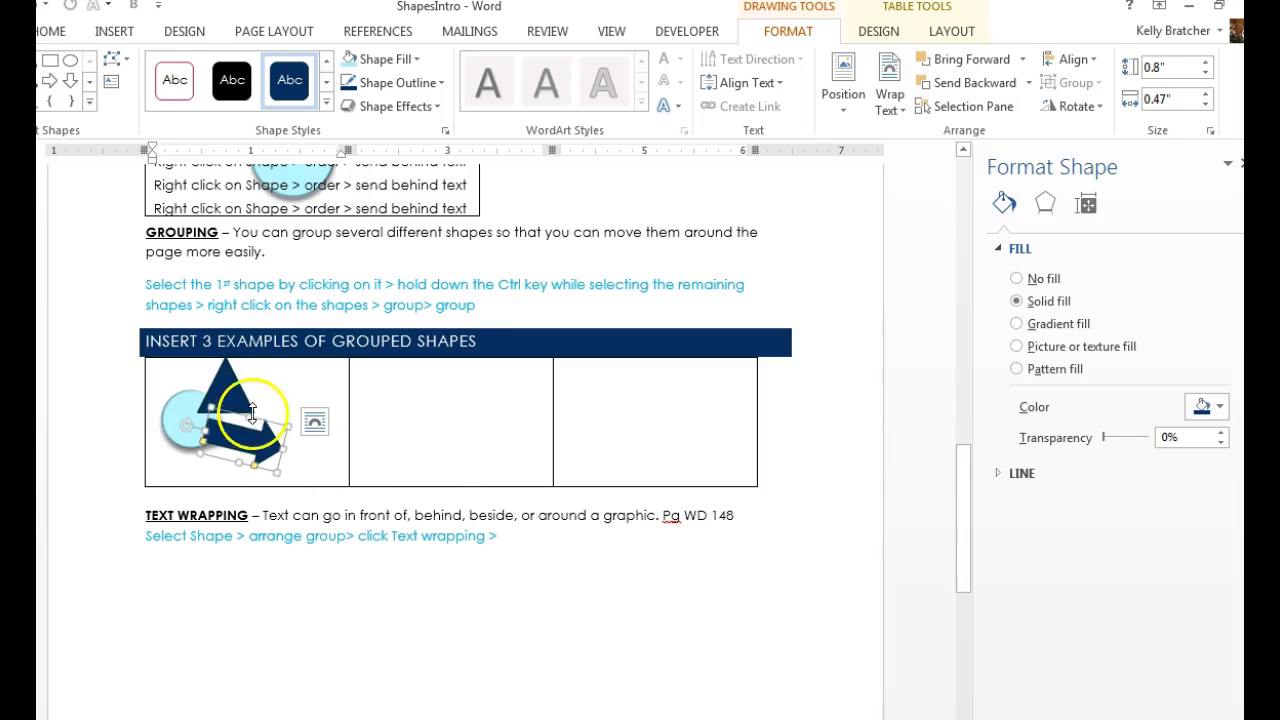
{"action": "left_click", "coordinate": [228, 385], "text": "ctrl"}
{"action": "left_click", "coordinate": [178, 410], "text": "ctrl"}
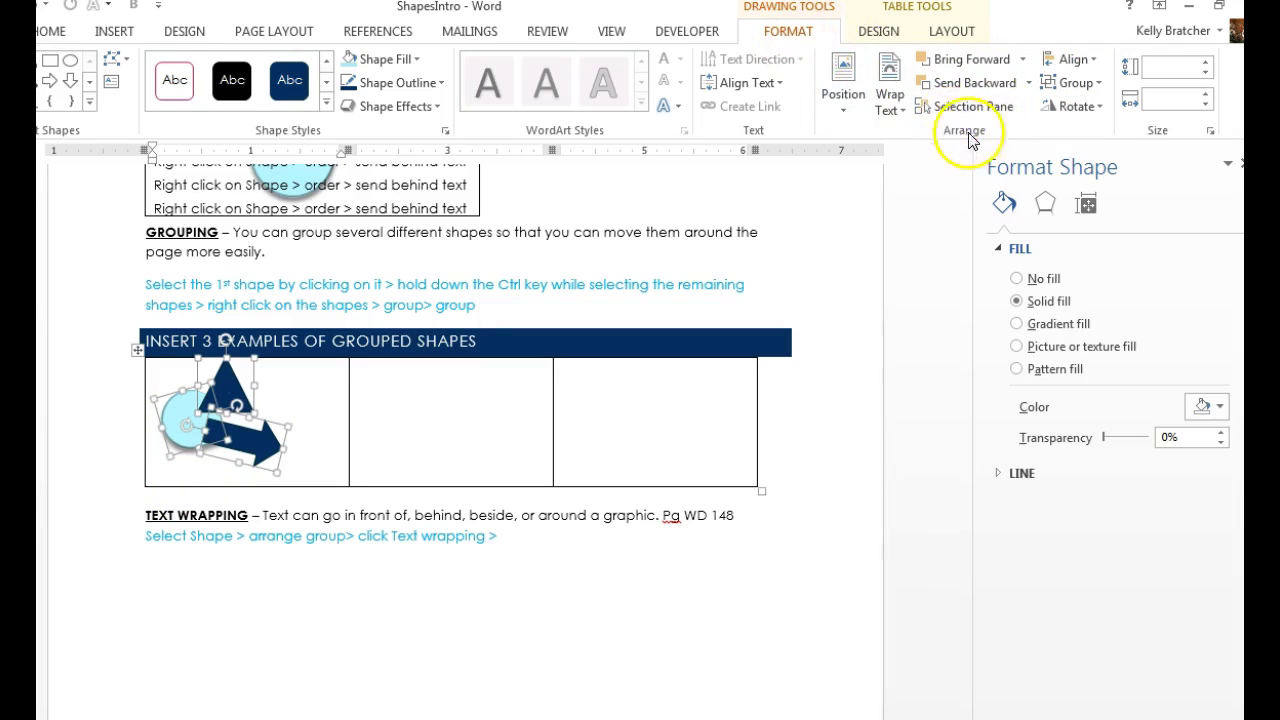
{"action": "left_click", "coordinate": [1068, 83]}
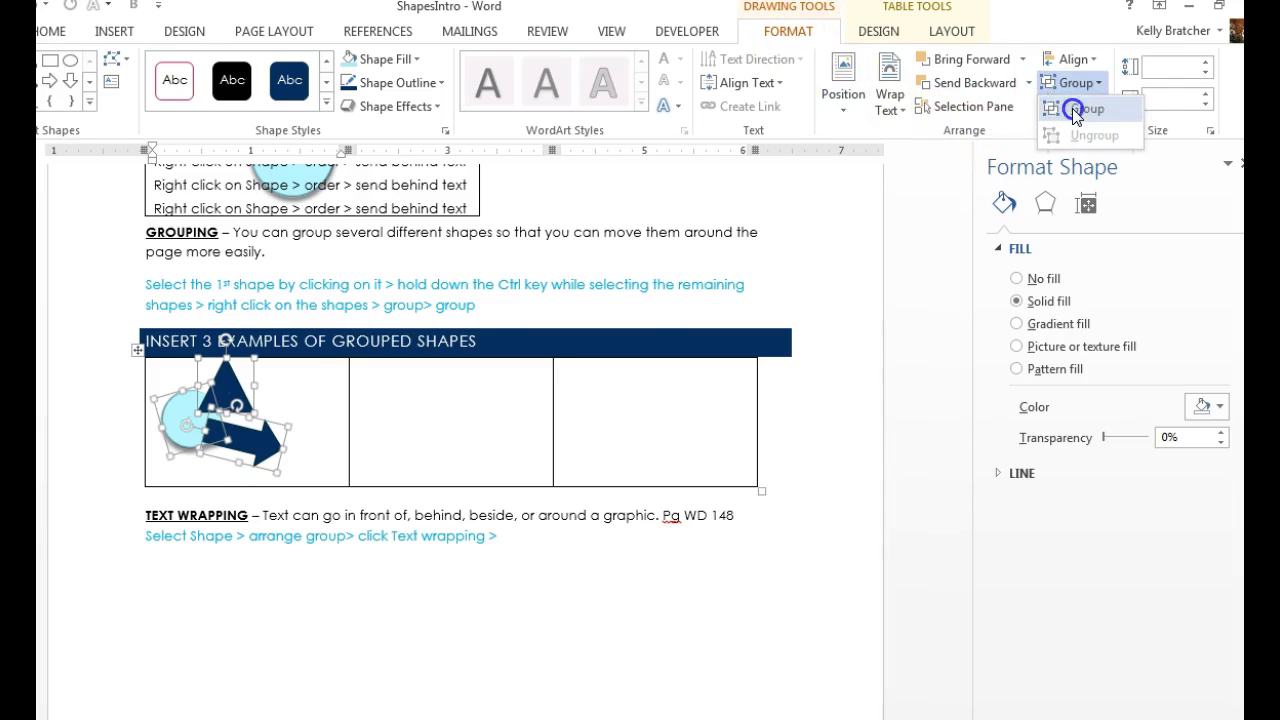
{"action": "left_click", "coordinate": [1073, 110]}
Enlarge the grouped shapes to fill the first cell and rotate the group.
{"action": "mouse_move", "coordinate": [228, 393]}
{"action": "left_mouse_down"}
{"action": "mouse_move", "coordinate": [481, 408]}
{"action": "mouse_move", "coordinate": [257, 420]}
{"action": "mouse_move", "coordinate": [251, 402]}
{"action": "left_mouse_up"}
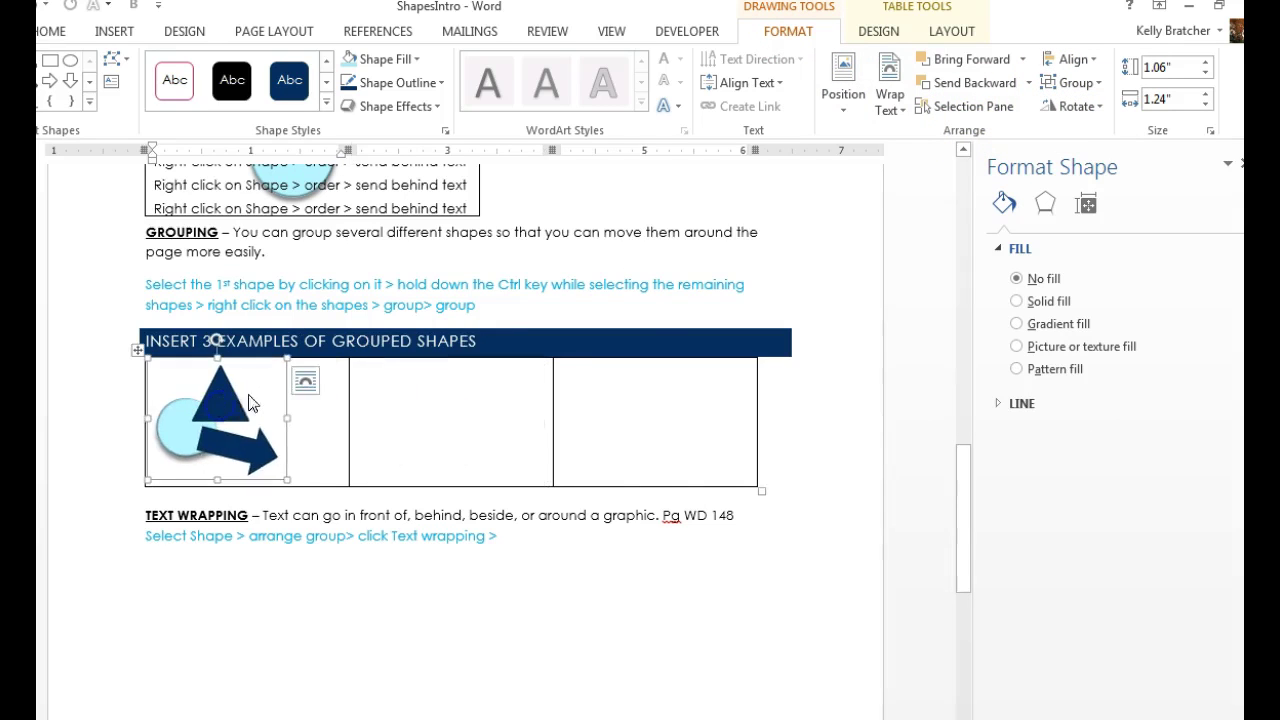
{"action": "mouse_move", "coordinate": [286, 480]}
{"action": "left_mouse_down"}
{"action": "mouse_move", "coordinate": [403, 557]}
{"action": "mouse_move", "coordinate": [346, 506]}
{"action": "left_mouse_up"}
{"action": "left_click", "coordinate": [277, 491]}
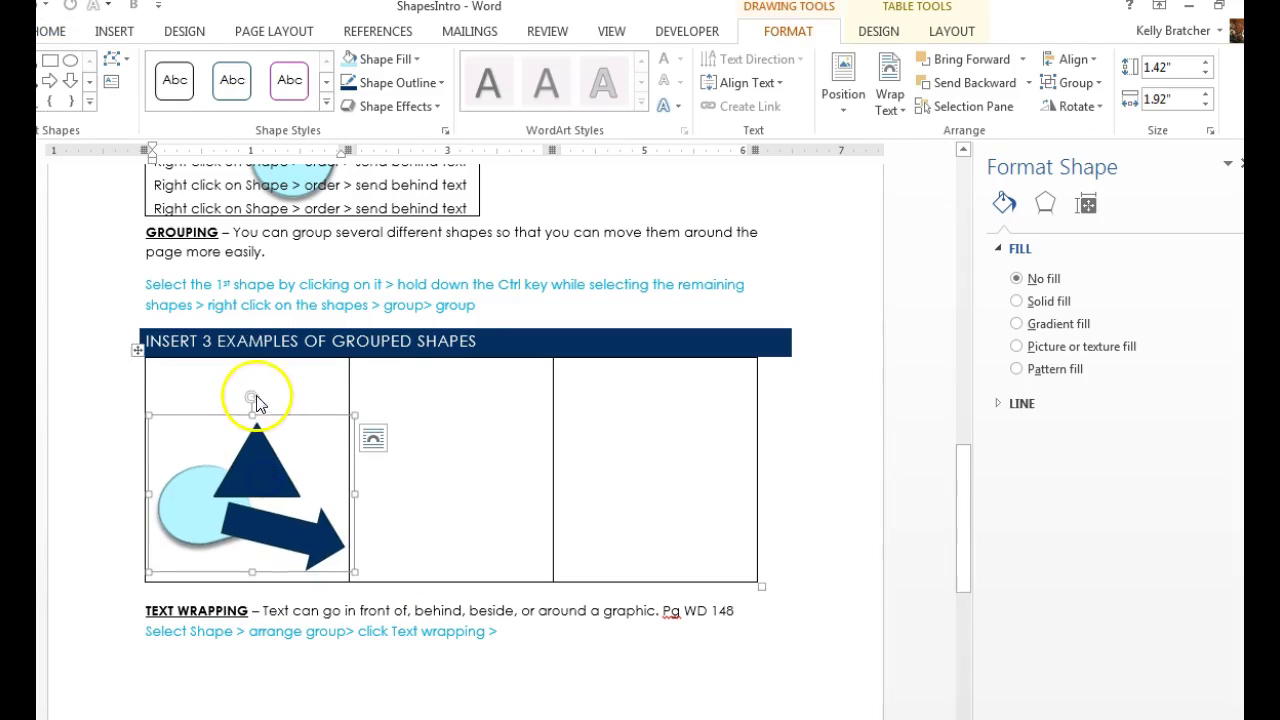
{"action": "left_click_drag", "start_coordinate": [252, 393], "coordinate": [297, 448]}
{"action": "left_click", "coordinate": [443, 503]}
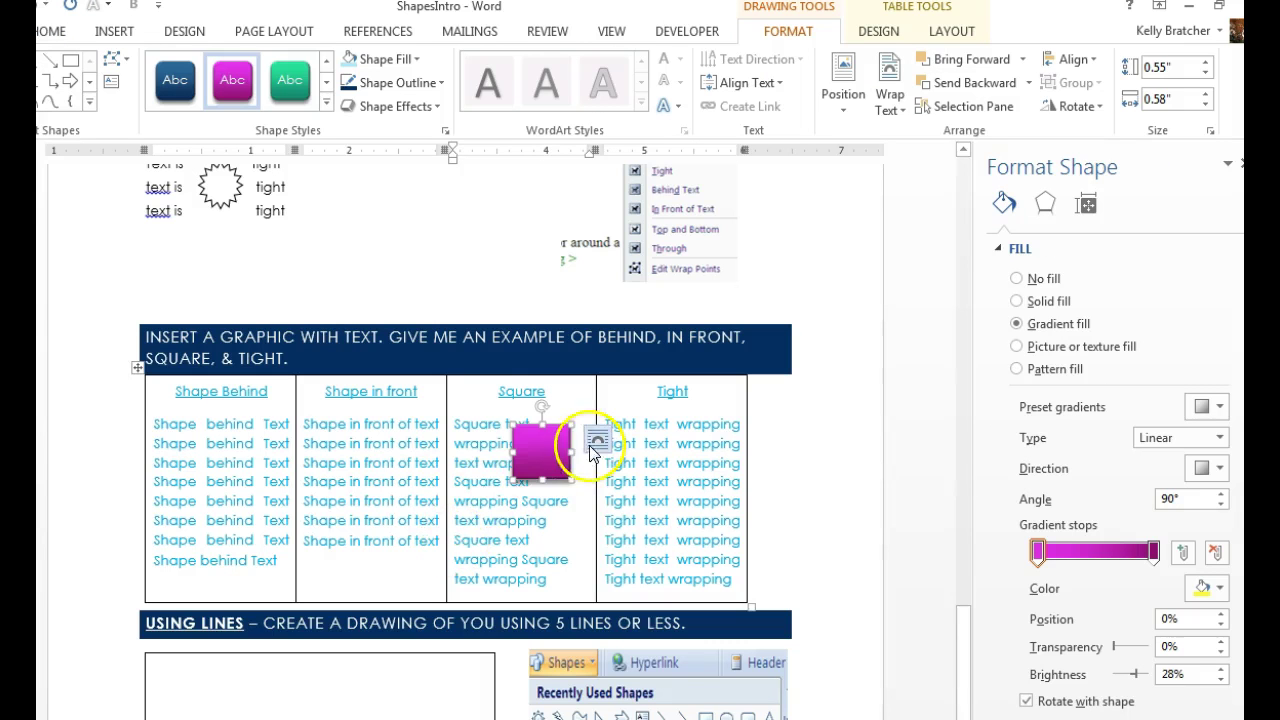
Give the magenta square Square wrapping and move it to the column's left edge.
{"action": "left_click_drag", "start_coordinate": [590, 447], "coordinate": [537, 457]}
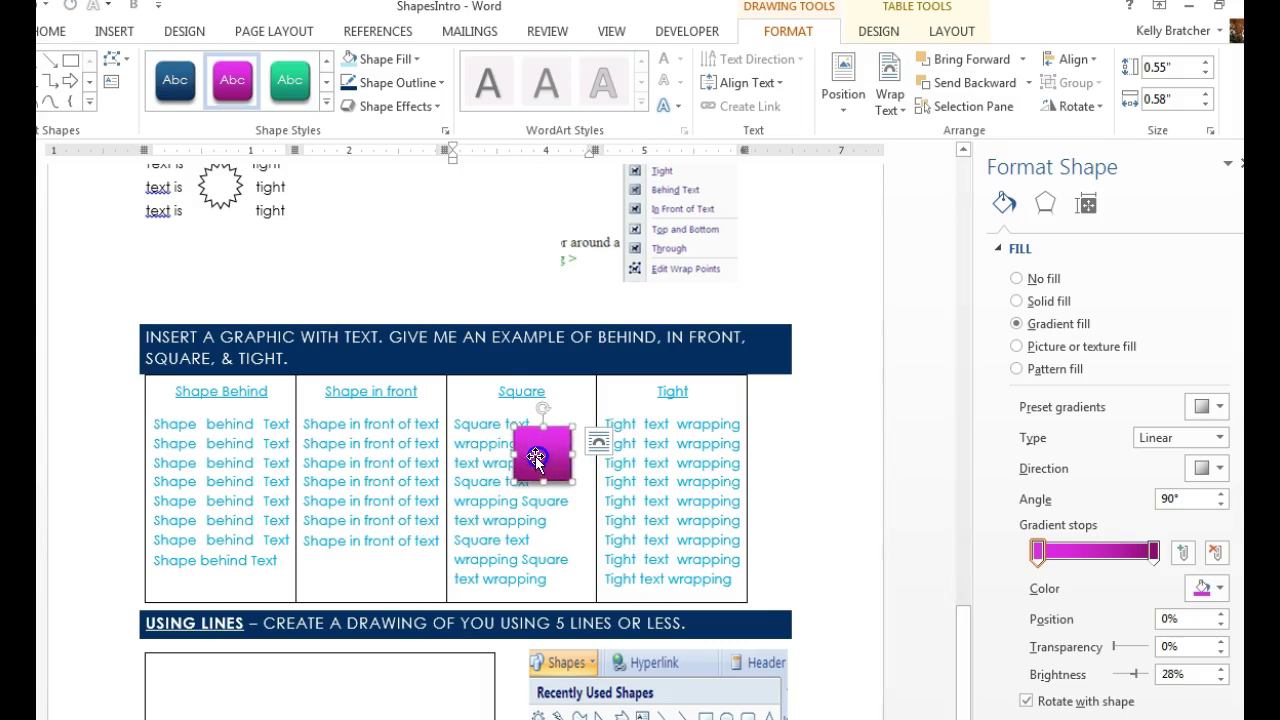
{"action": "left_click", "coordinate": [598, 442]}
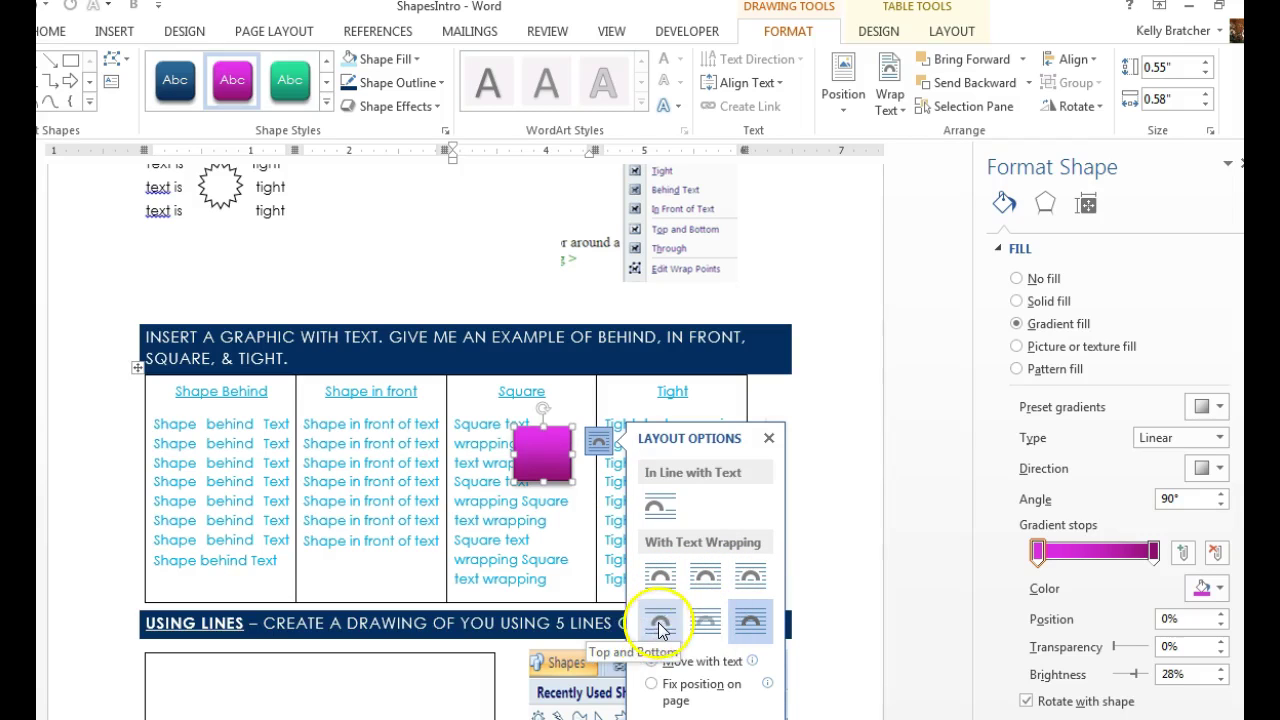
{"action": "left_click", "coordinate": [662, 578]}
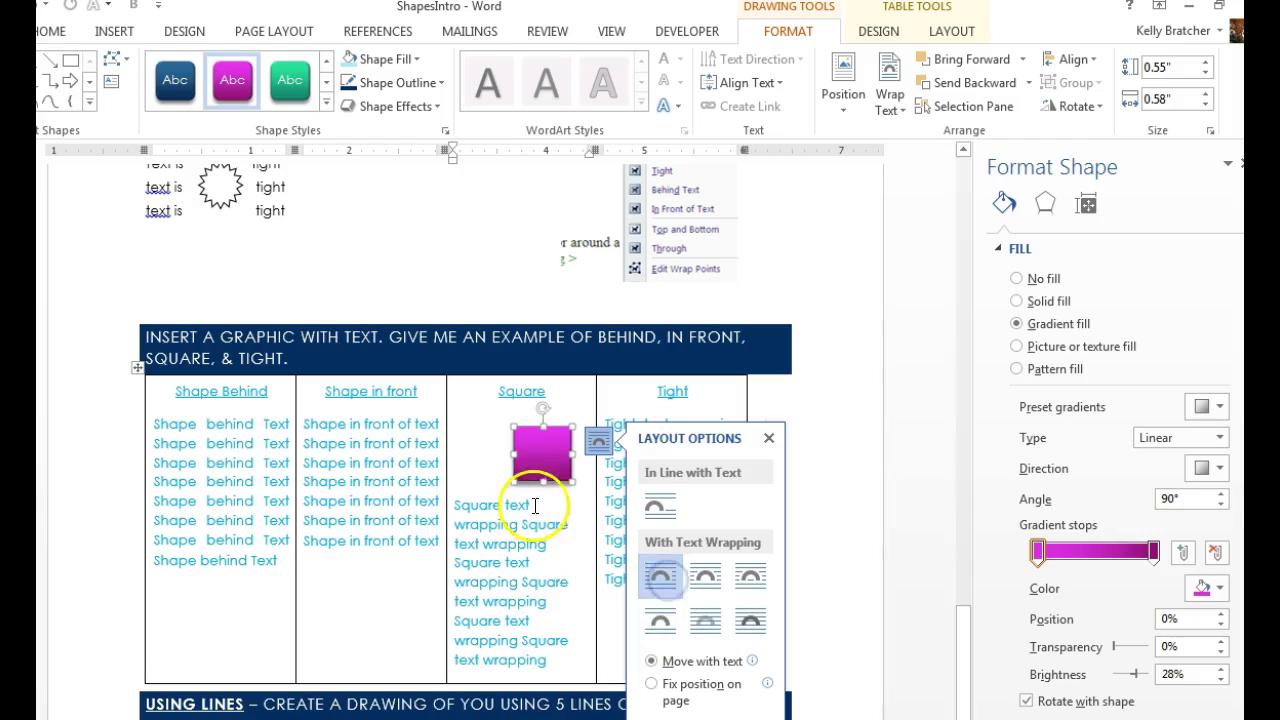
{"action": "left_click_drag", "start_coordinate": [538, 484], "coordinate": [474, 452]}
{"action": "left_click", "coordinate": [517, 538]}
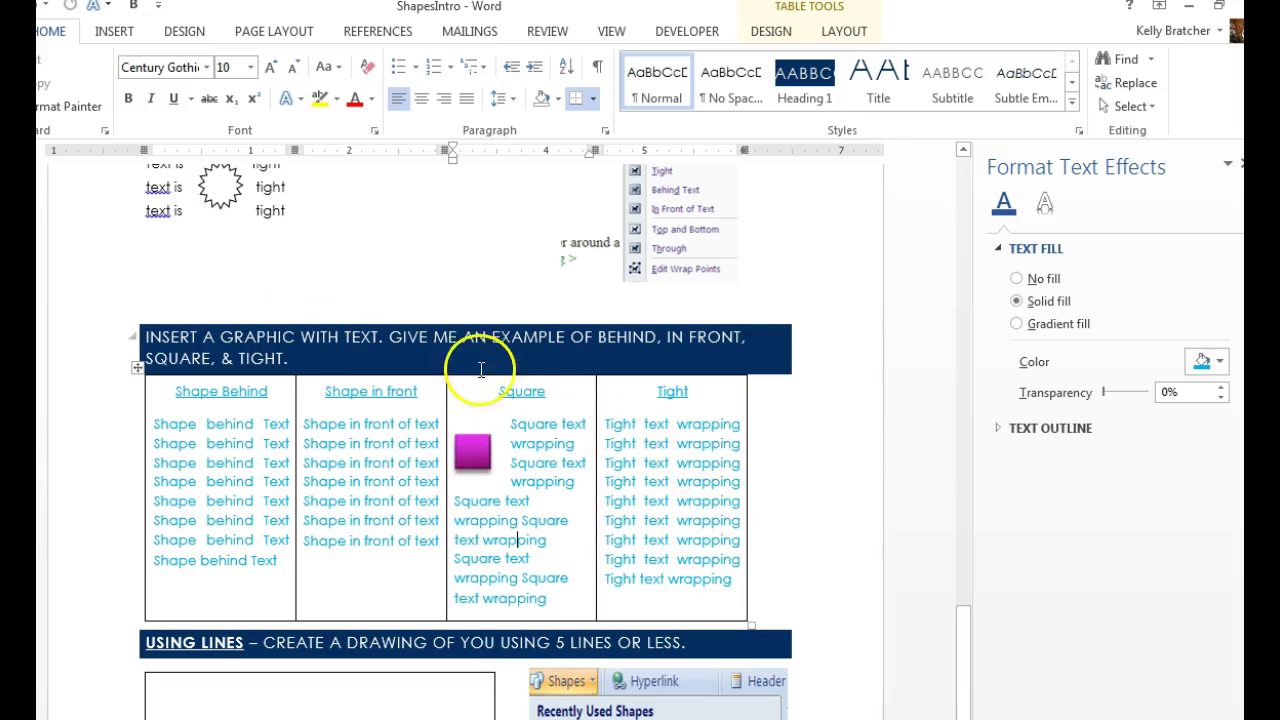
{"action": "scroll", "coordinate": [481, 370], "scroll_direction": "up", "scroll_amount": 3}
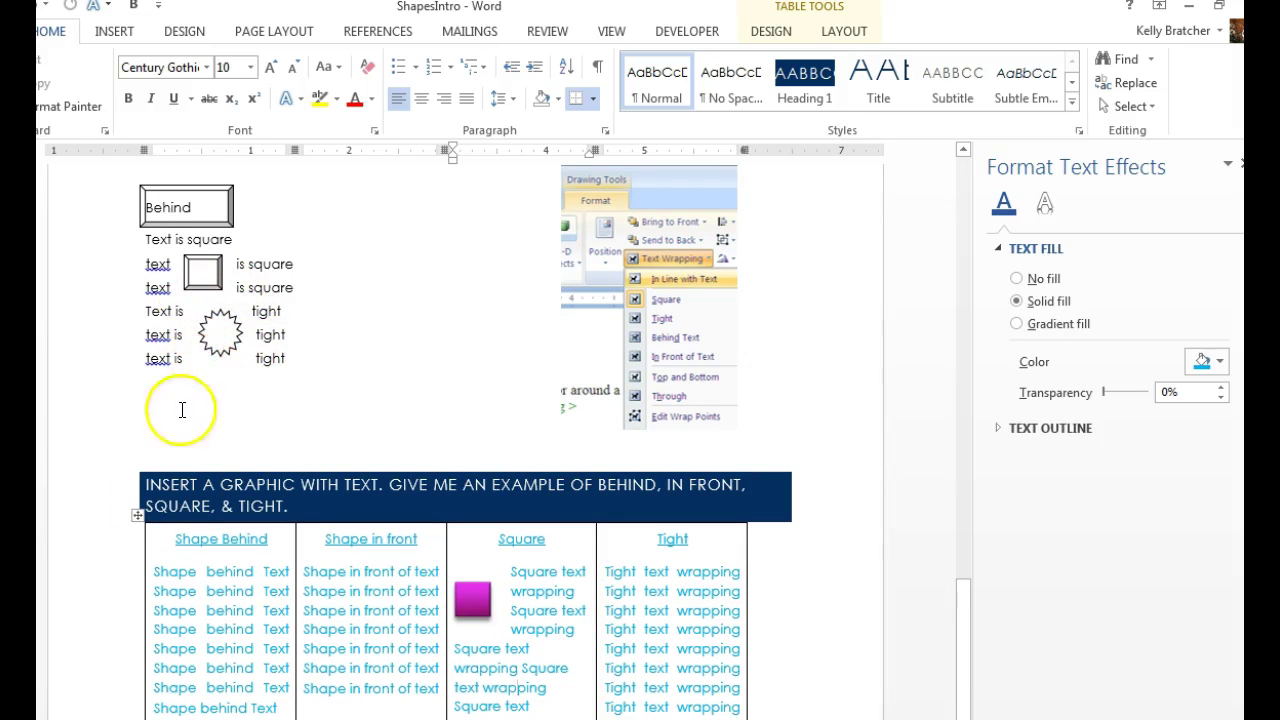
Draw a closed Scribble head profile in the Using Lines box, forming a navy silhouette.
{"action": "scroll", "coordinate": [465, 440], "scroll_direction": "down", "scroll_amount": 10}
{"action": "left_click", "coordinate": [115, 33]}
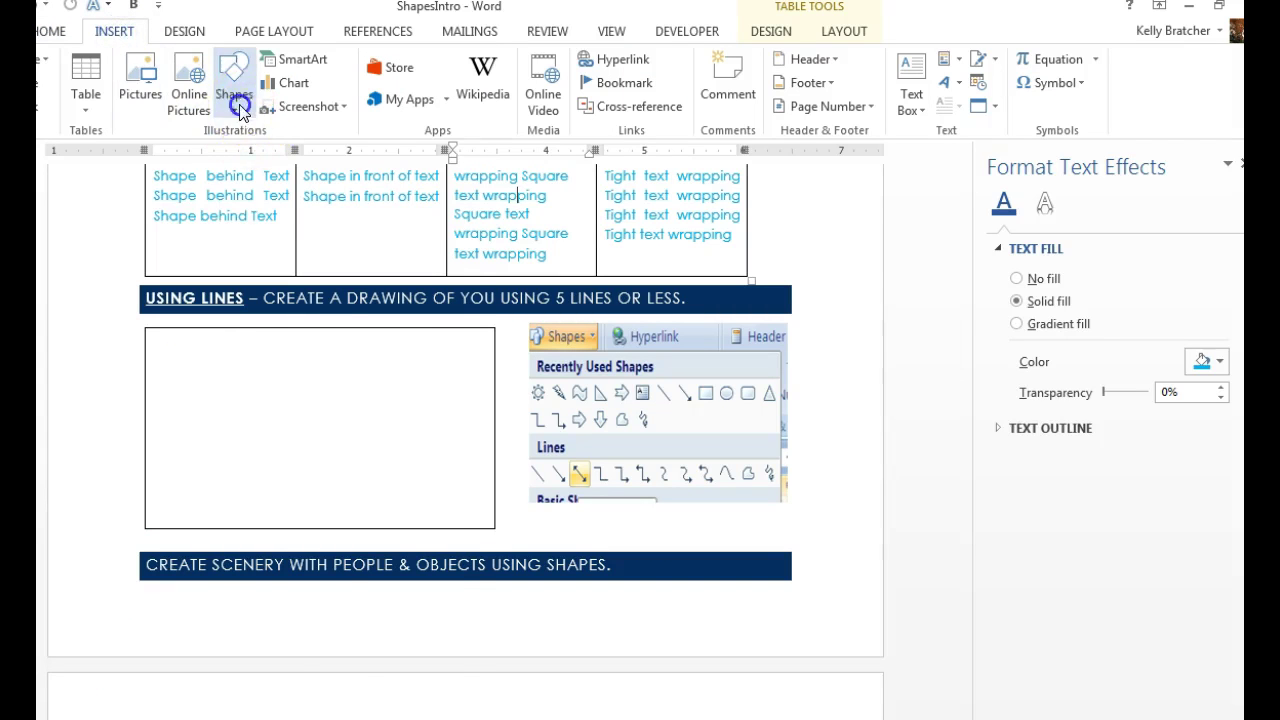
{"action": "left_click", "coordinate": [234, 92]}
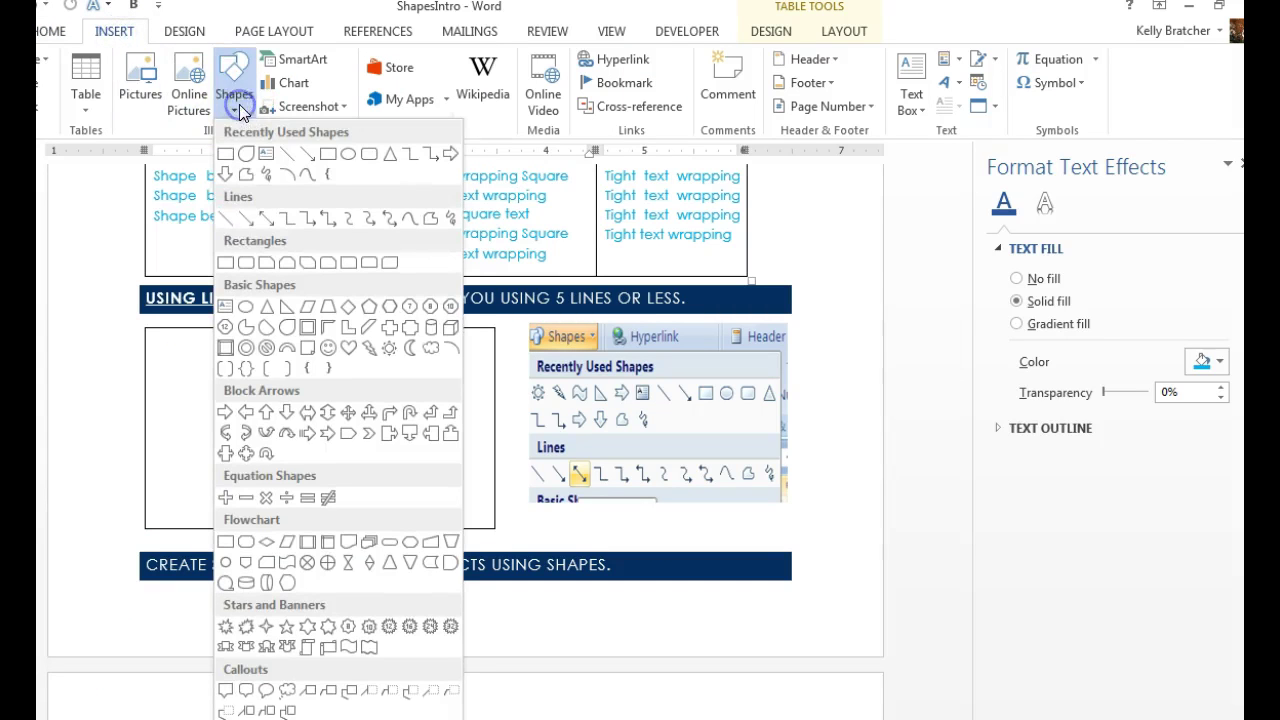
{"action": "left_click", "coordinate": [451, 219]}
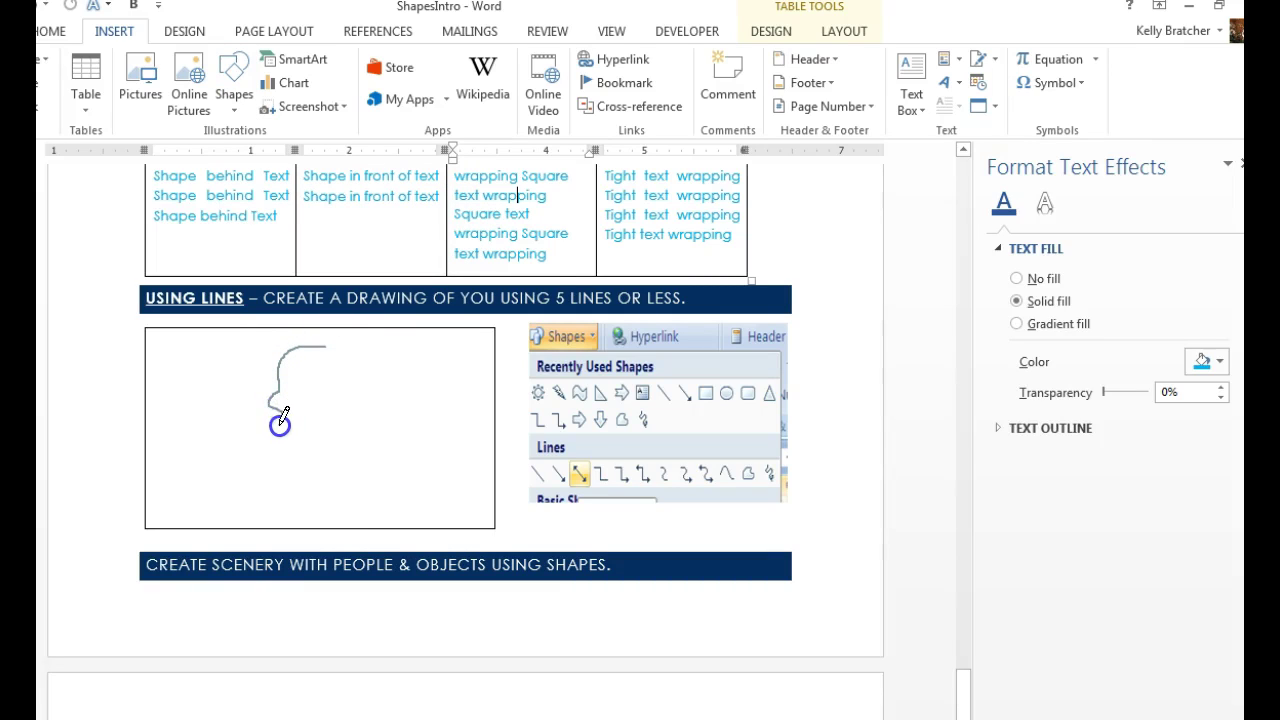
{"action": "left_click_drag", "start_coordinate": [280, 426], "coordinate": [286, 432]}
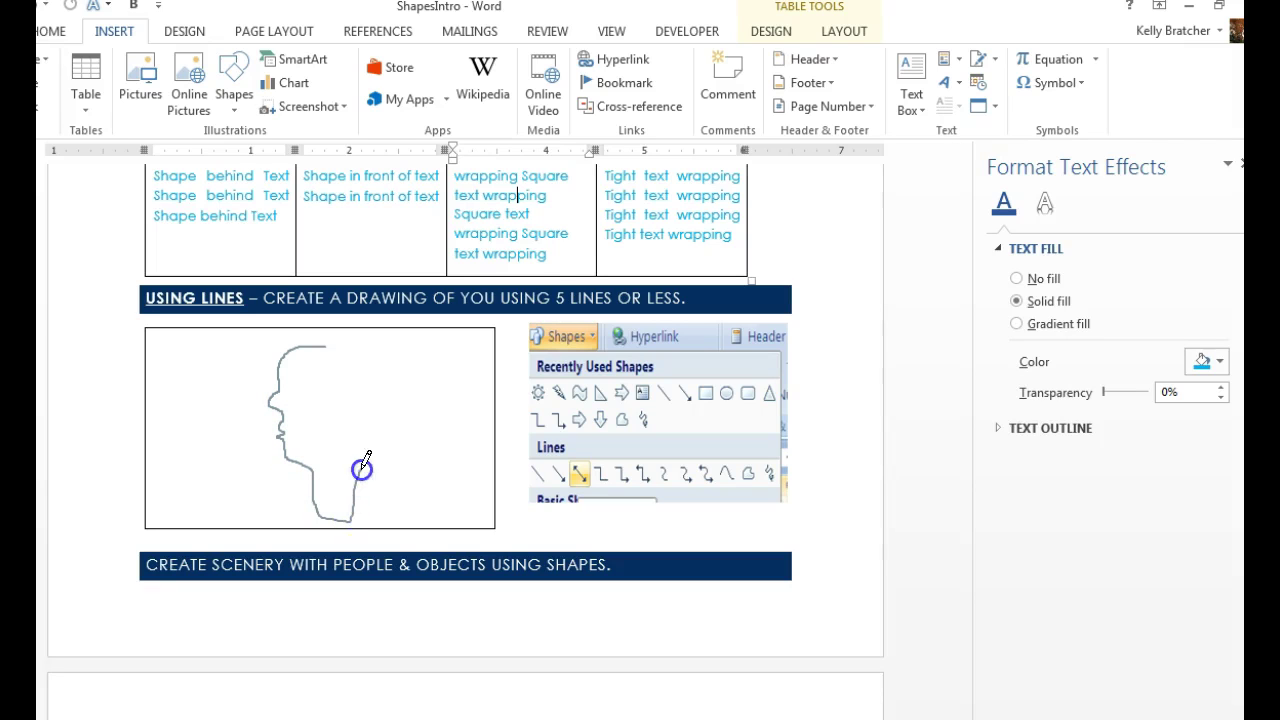
{"action": "left_click_drag", "start_coordinate": [355, 366], "coordinate": [329, 345]}
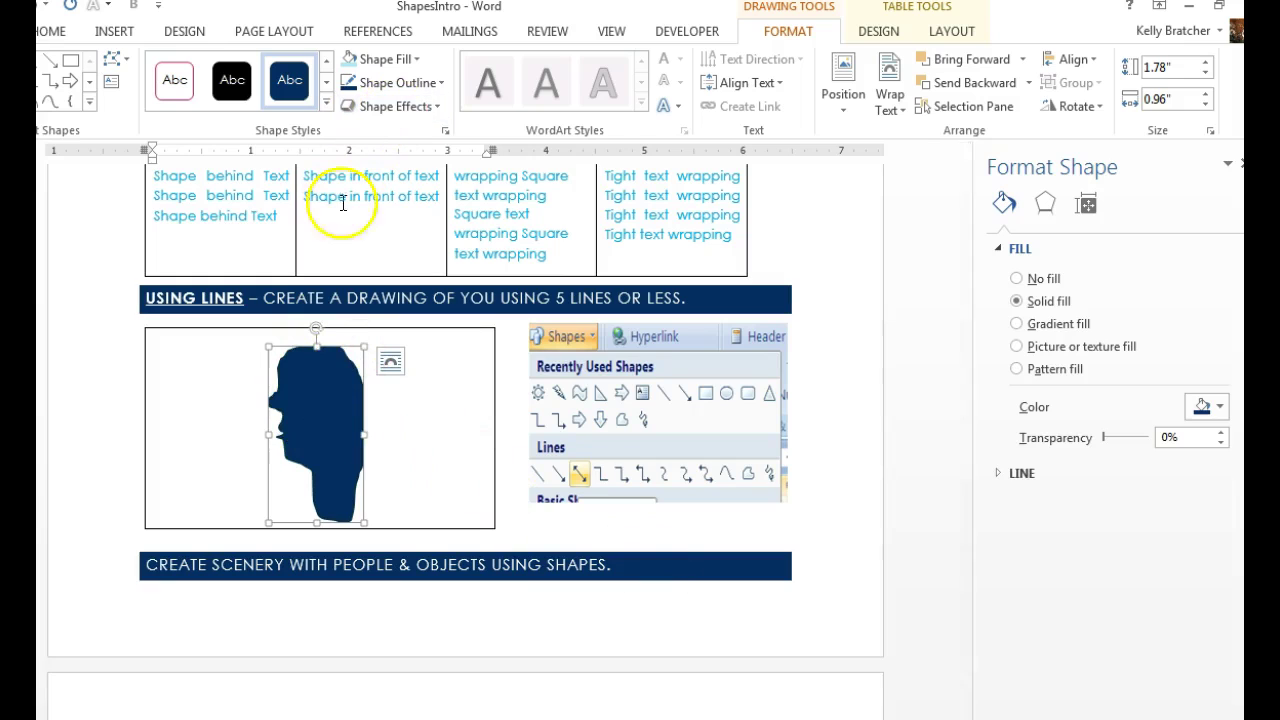
{"action": "scroll", "coordinate": [611, 523], "scroll_direction": "down", "scroll_amount": 5}
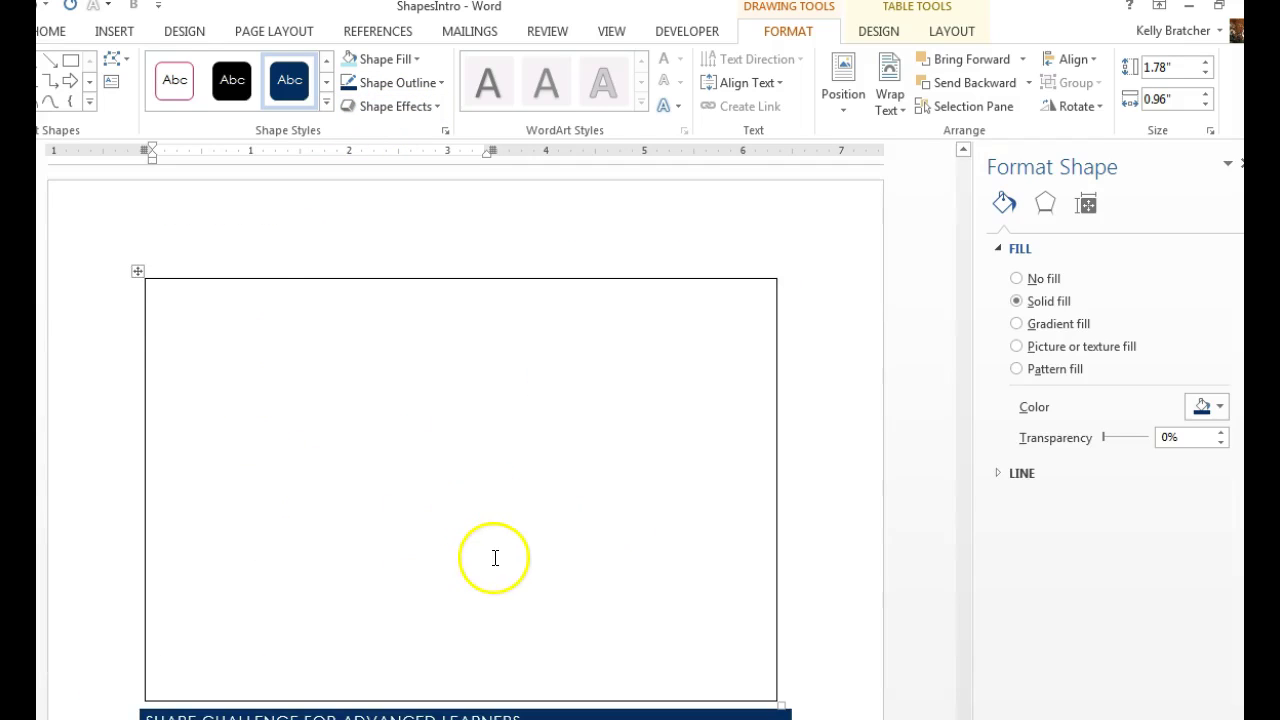
{"action": "scroll", "coordinate": [497, 558], "scroll_direction": "down", "scroll_amount": 5}
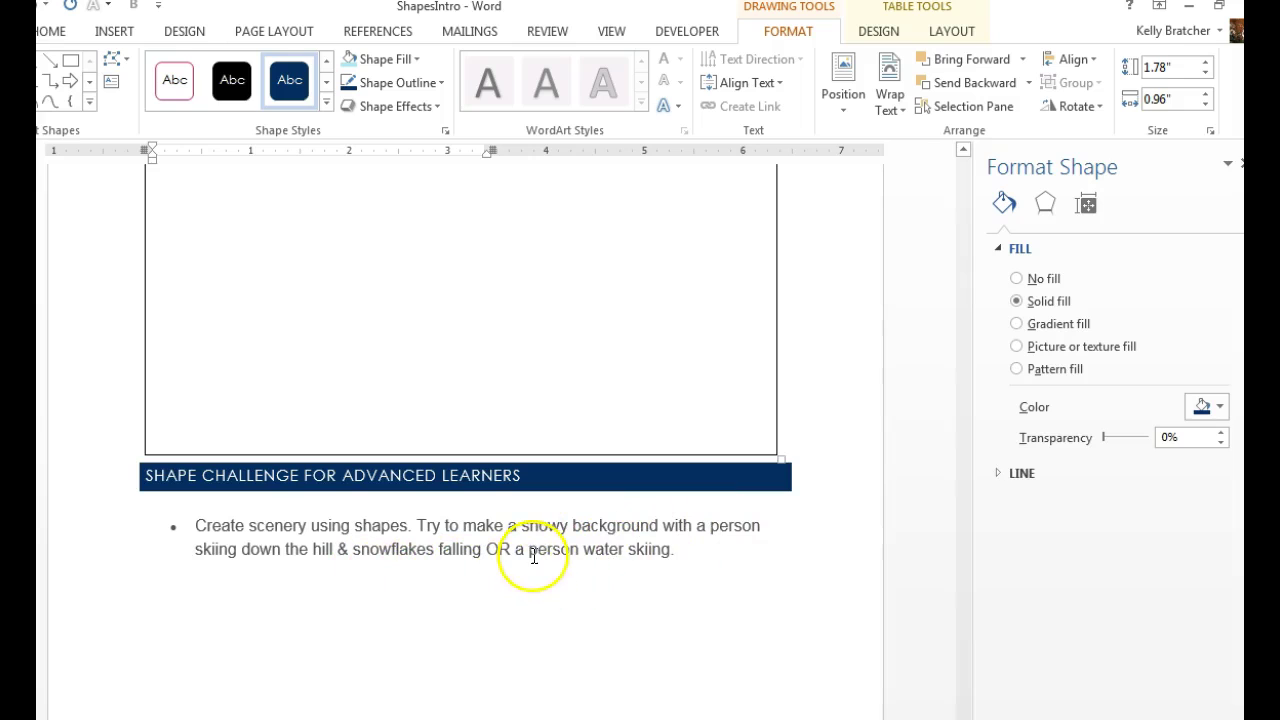
{"action": "left_click_drag", "start_coordinate": [530, 553], "coordinate": [728, 556]}
{"action": "left_click", "coordinate": [550, 610]}
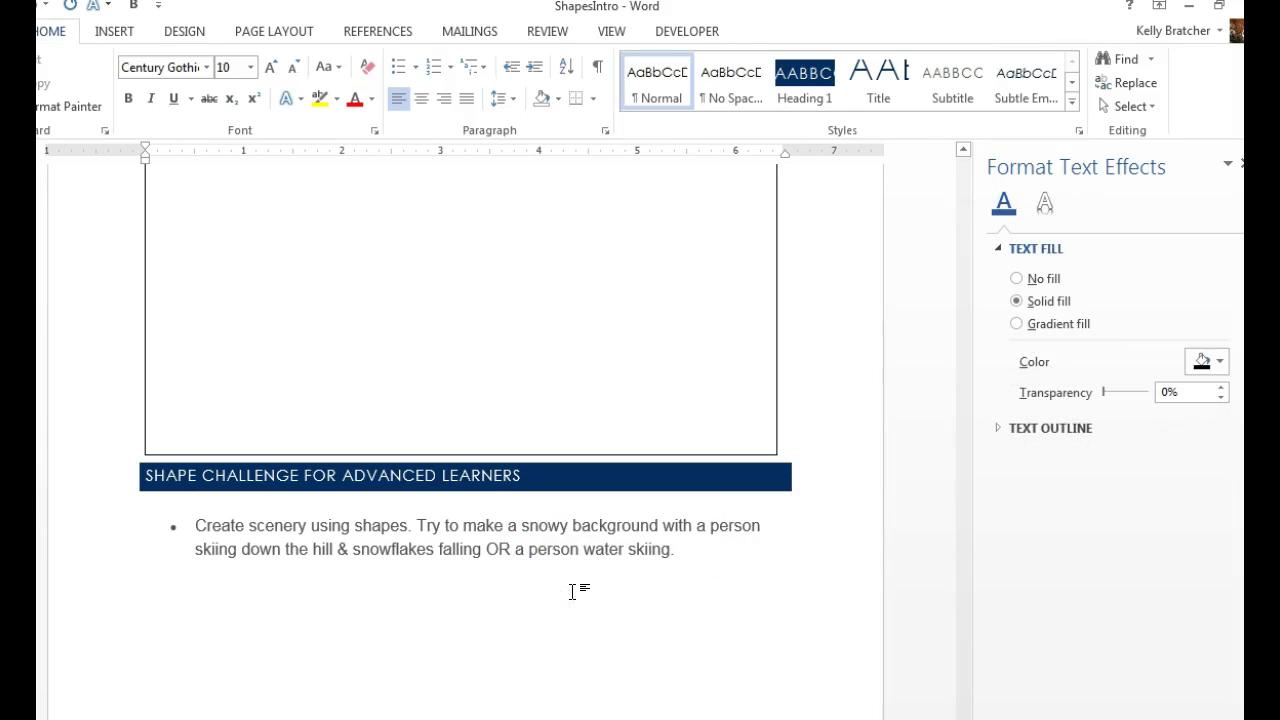